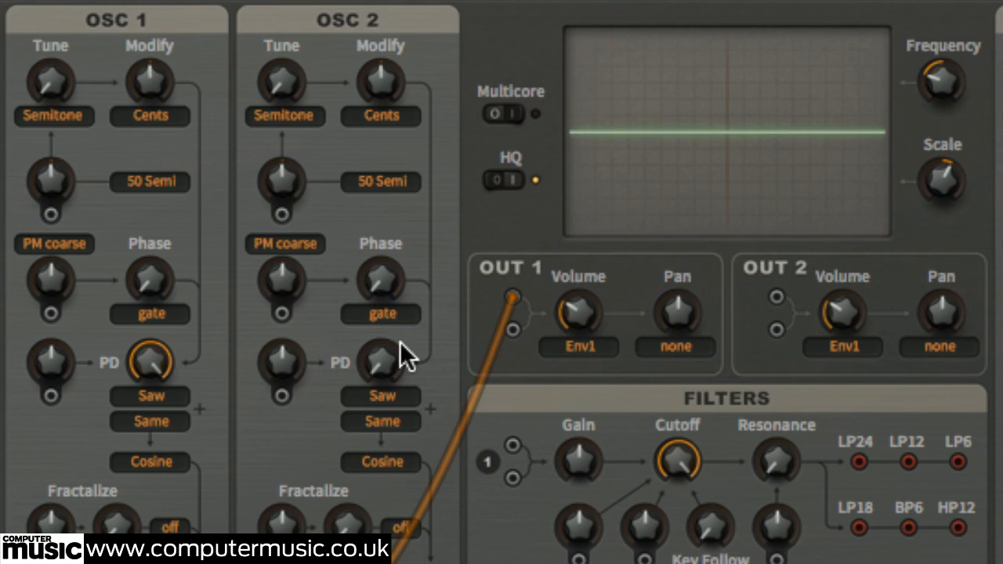
Step: Set OSC 1's second phase distortion waveform to Square
left_click(156, 413)
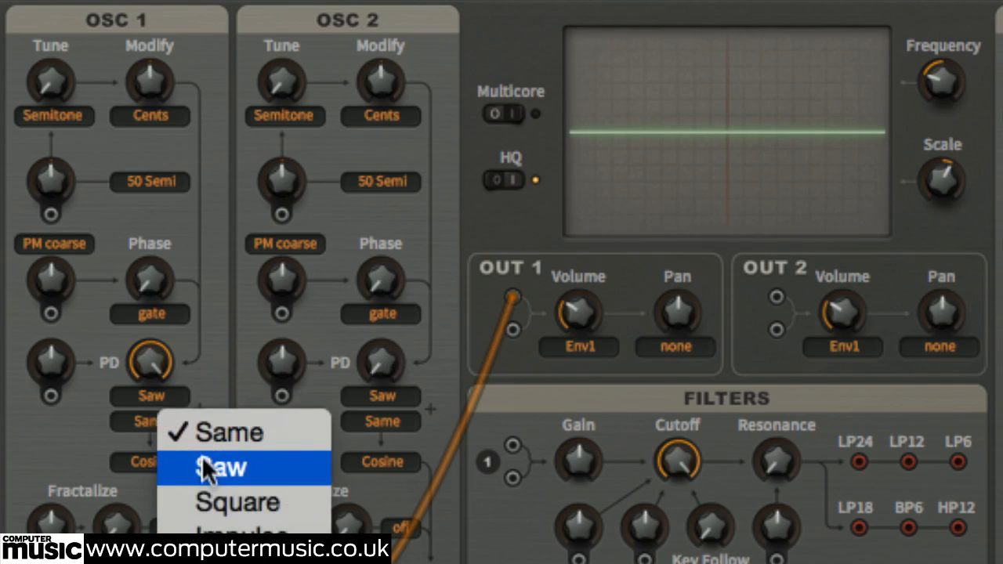
left_click(216, 502)
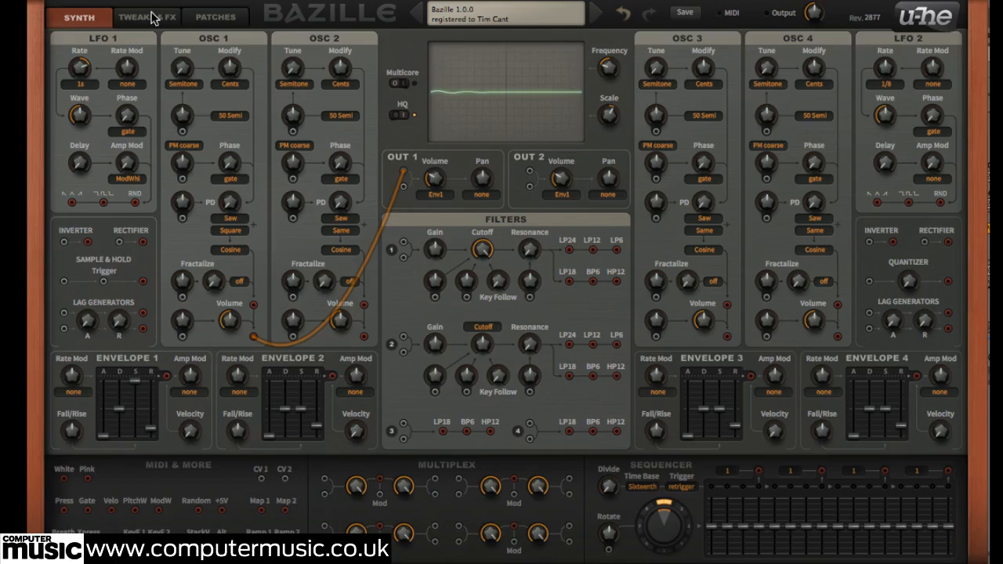
Step: Set OSC 1's base waveform to TapMap1 and redraw Mapping Generator 1's middle section as a freehand curve with a large rounded hump
left_click(151, 17)
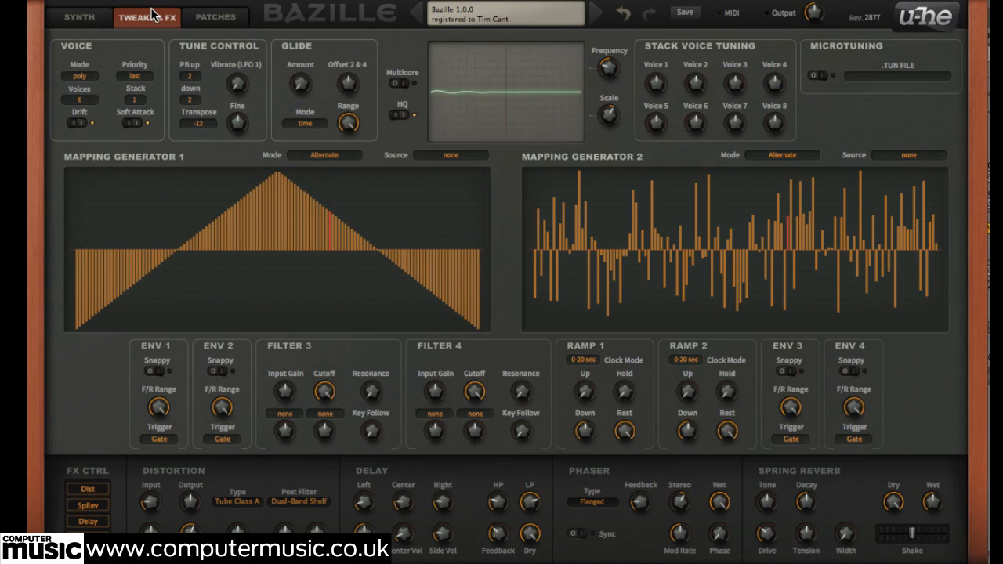
left_click(106, 20)
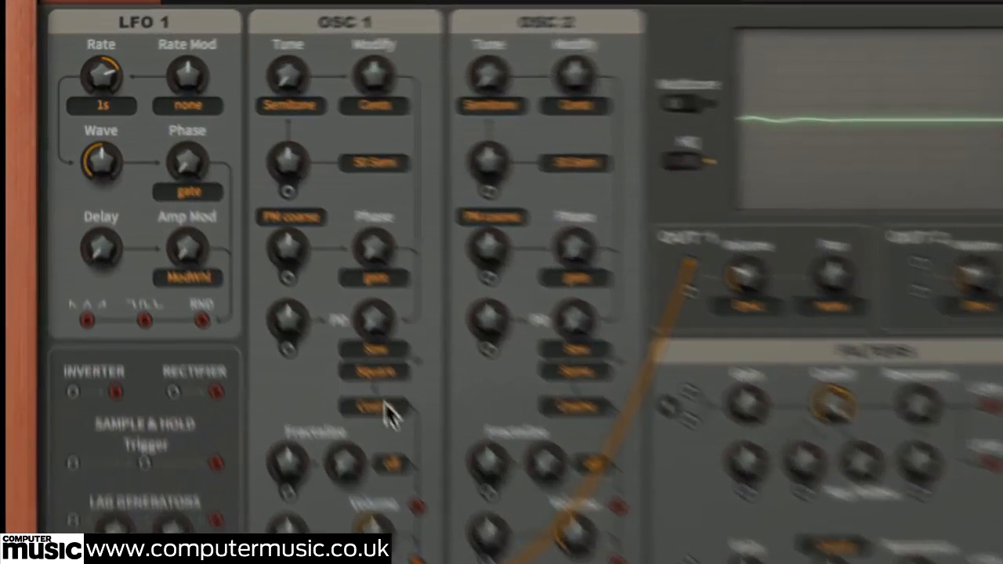
left_click(390, 415)
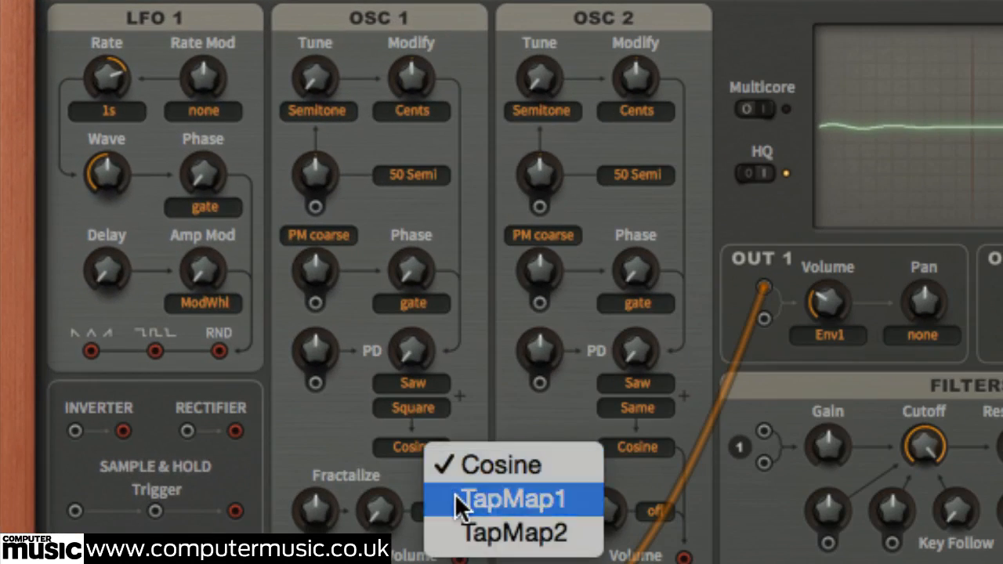
left_click(422, 456)
left_click(149, 16)
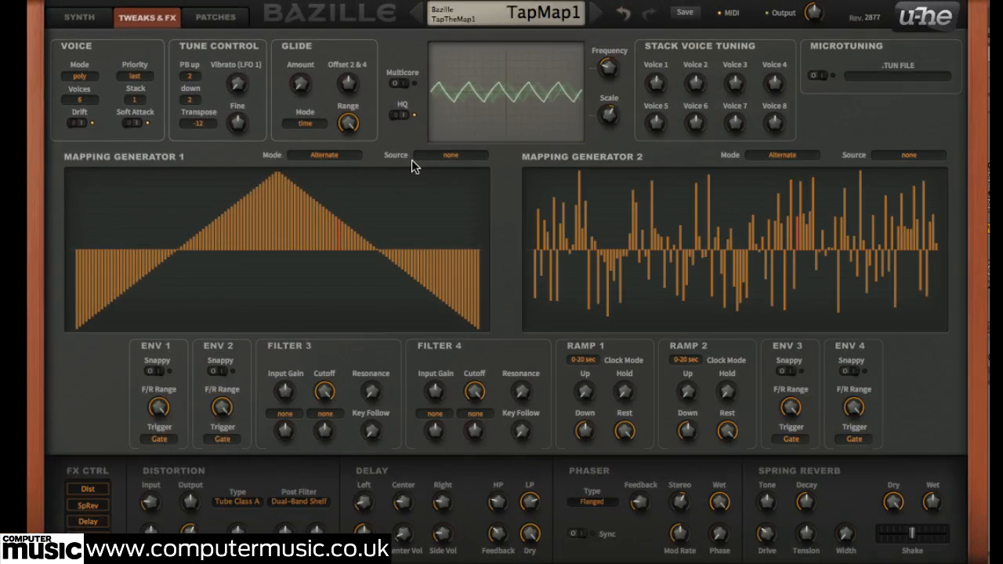
mouse_move(105, 258)
left_mouse_down()
mouse_move(172, 227)
mouse_move(277, 224)
mouse_move(415, 293)
mouse_move(410, 233)
mouse_move(319, 271)
mouse_move(264, 216)
mouse_move(158, 190)
mouse_move(129, 246)
left_mouse_up()
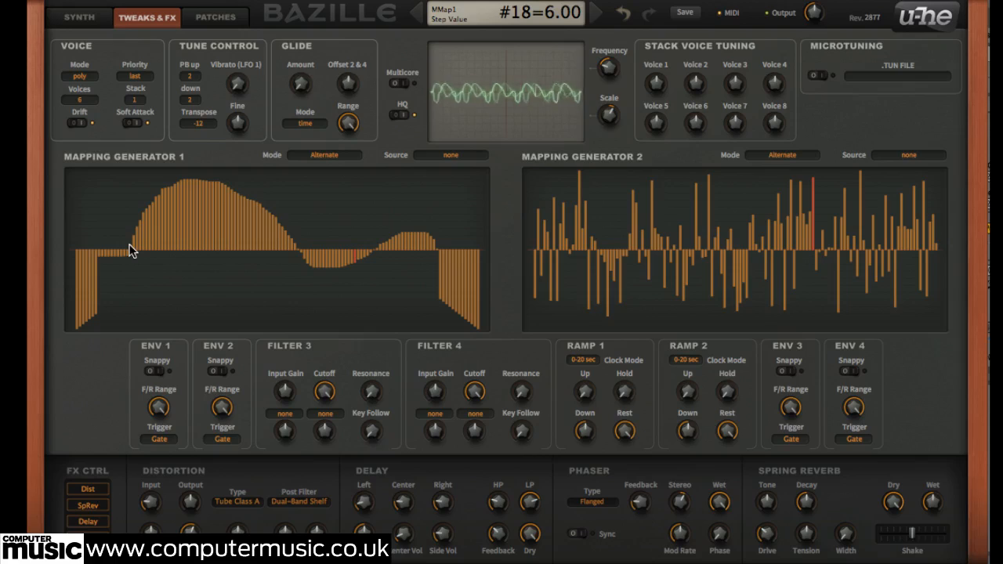
Step: Set OSC 1's base waveform to TapMap2 and raise its PD amount to maximum
left_click(78, 19)
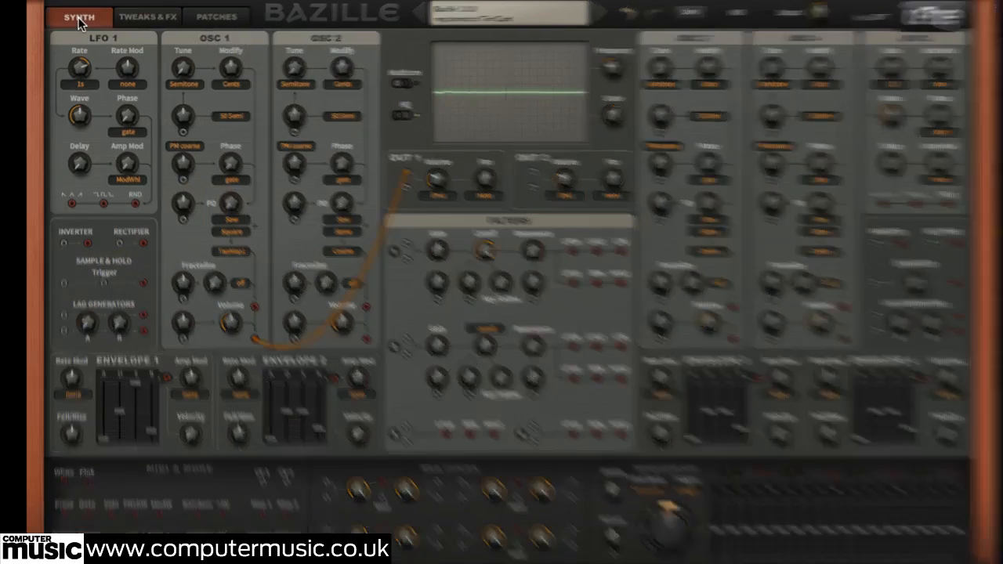
left_click(239, 252)
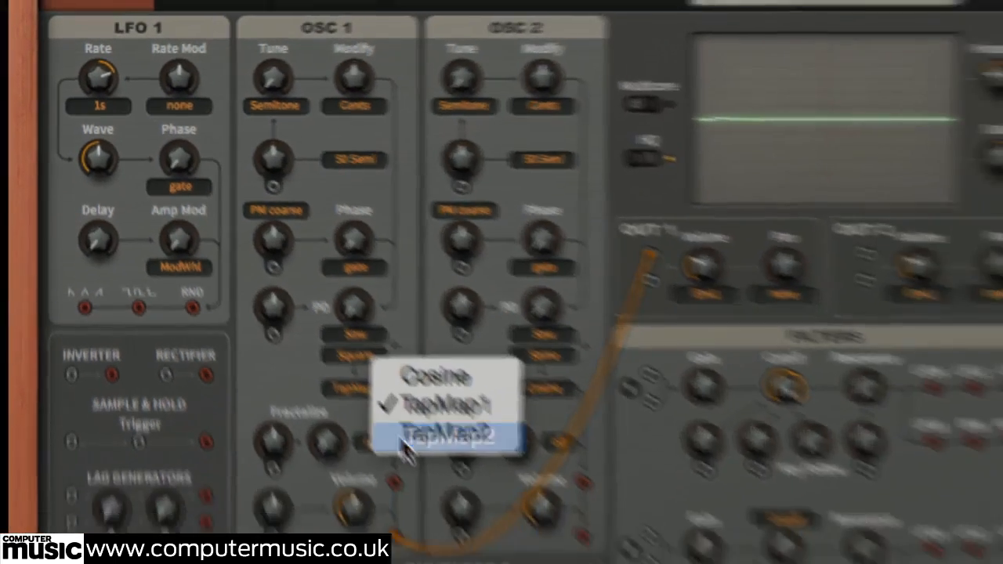
left_click(404, 442)
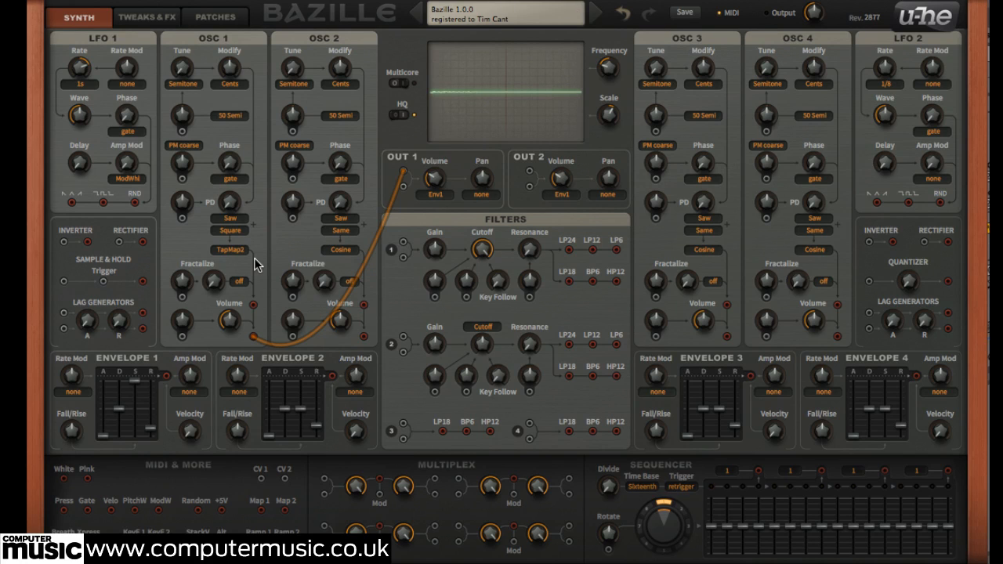
left_click_drag(234, 205, 234, 119)
left_click_drag(228, 81, 225, 27)
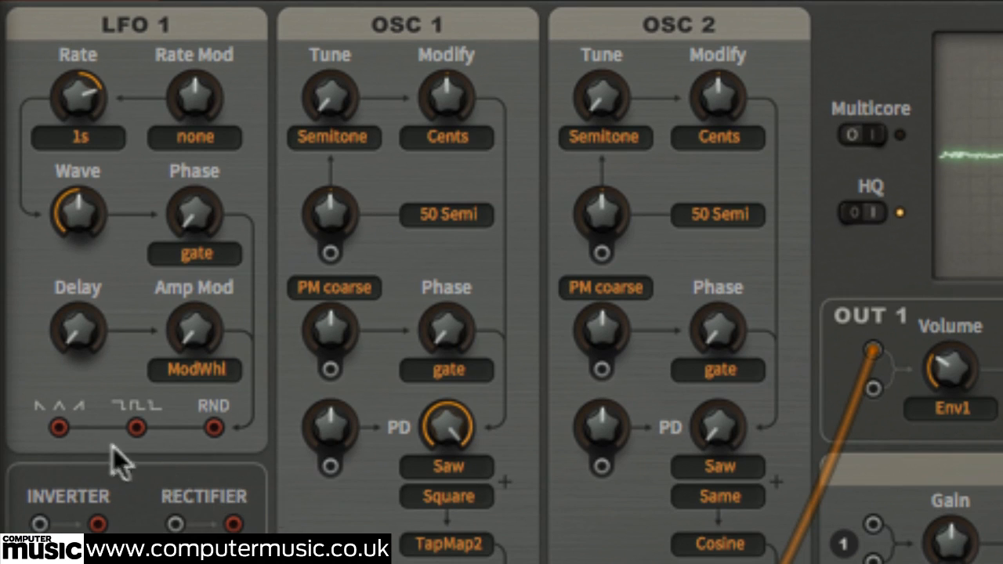
Step: Modulate OSC 1's PD at full depth from LFO 1's triangle/saw output, lowering the LFO's Rate and setting its Wave to minimum
left_click_drag(59, 427, 335, 482)
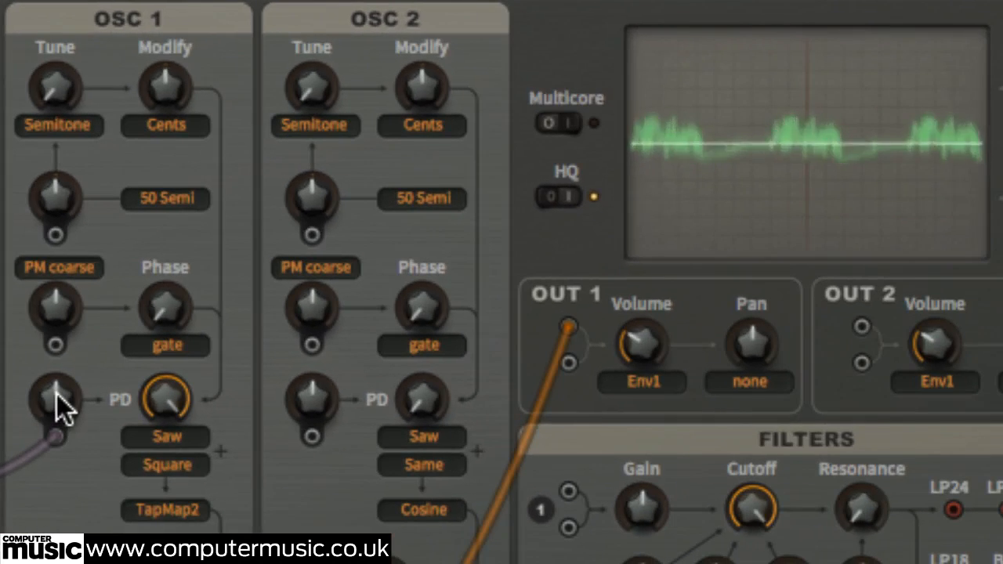
left_click_drag(332, 418, 332, 327)
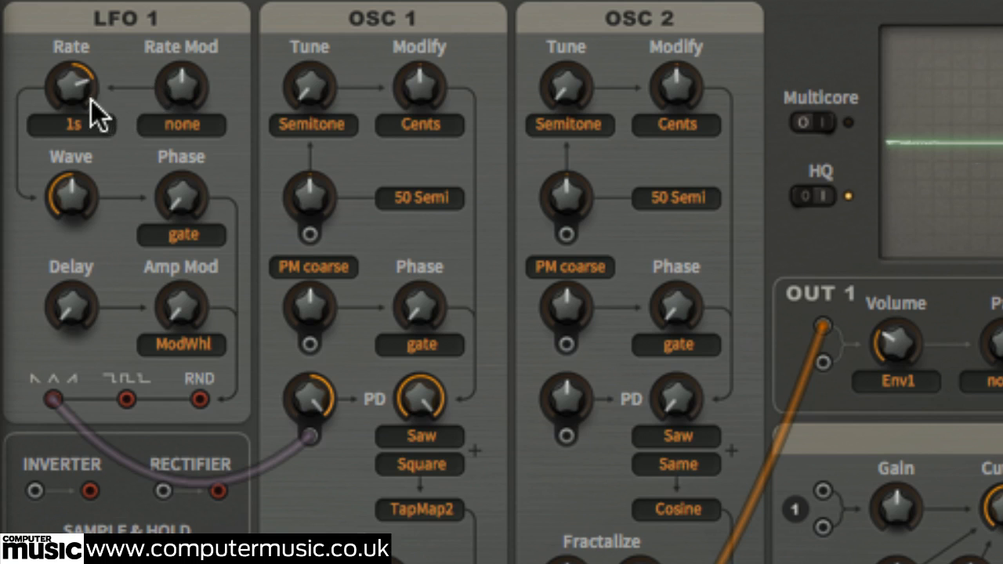
left_click_drag(73, 86, 75, 139)
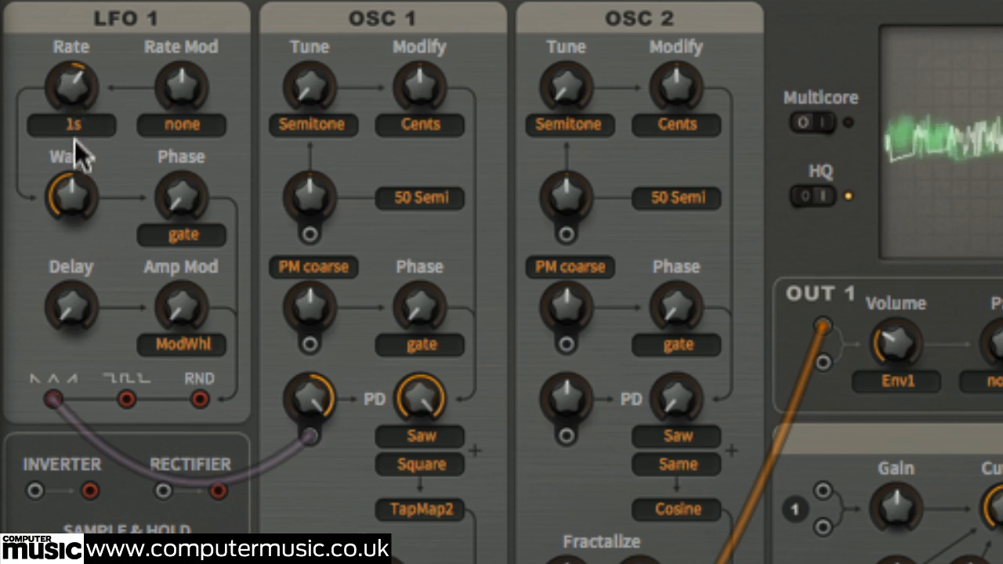
left_click_drag(76, 192, 87, 398)
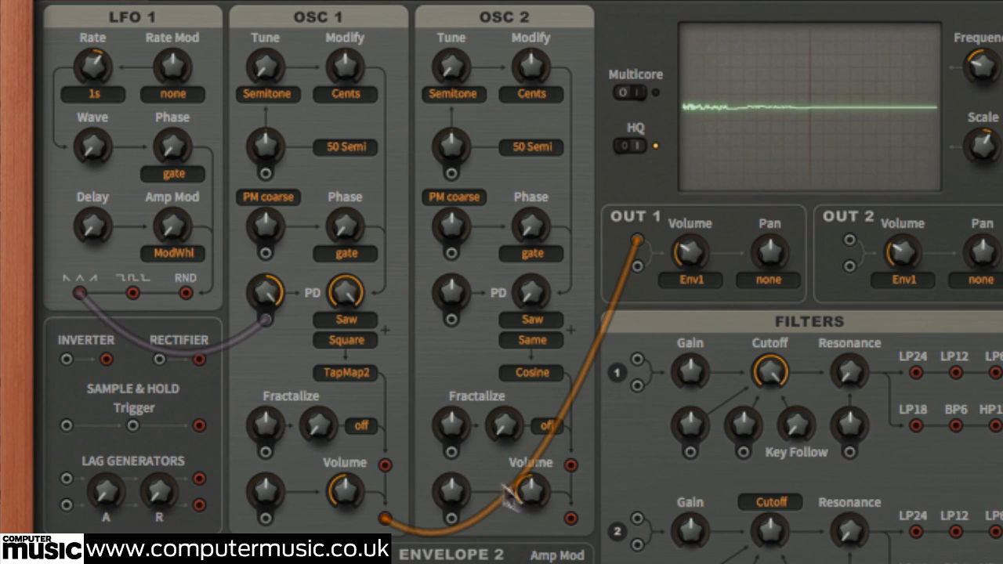
Step: Patch OSC 2's output into OSC 1's PM coarse input with raised depth, and set OSC 2's tuning to Overtone with a higher Tune
left_click_drag(572, 519, 266, 255)
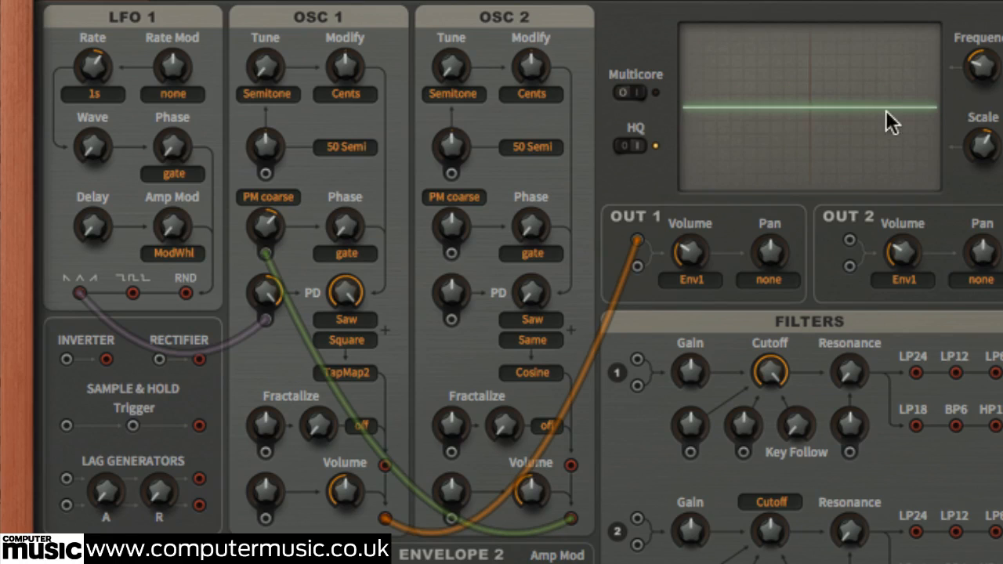
left_click(458, 96)
left_click(489, 135)
left_click_drag(443, 68, 446, 44)
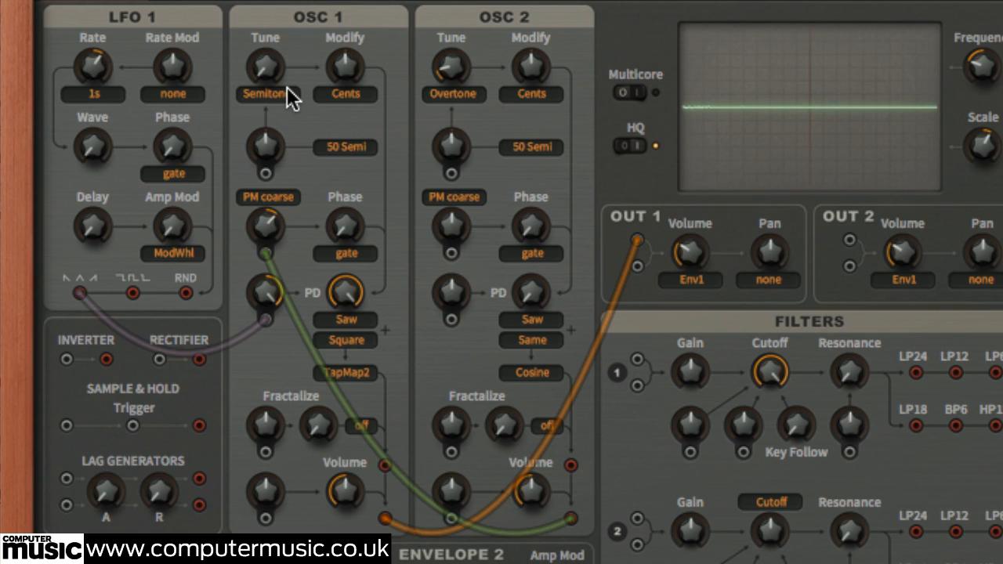
Step: Try the Undertone, Hertz and Clocked tuning modes on OSC 1, adjusting its Tune in each mode
left_click(287, 87)
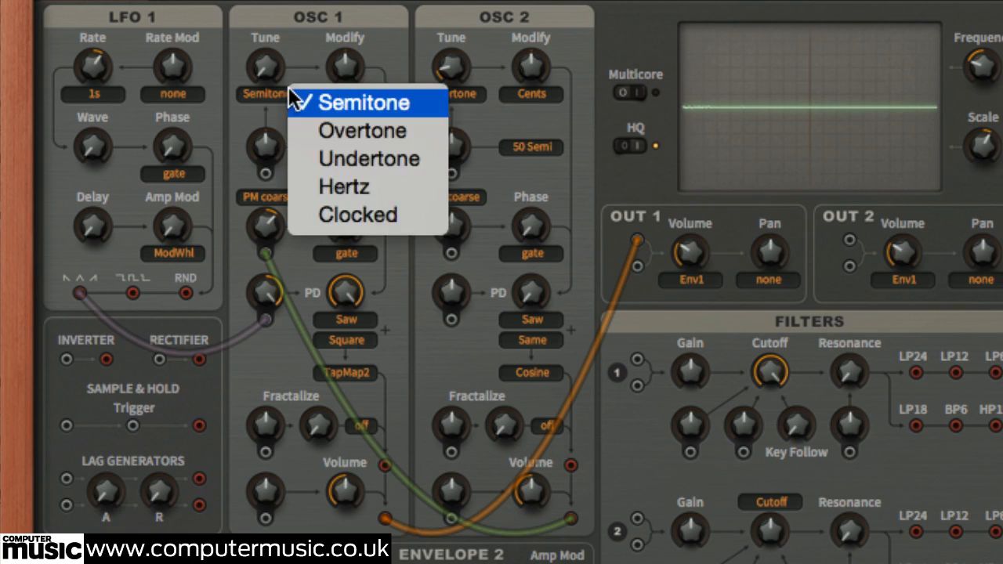
left_click(341, 161)
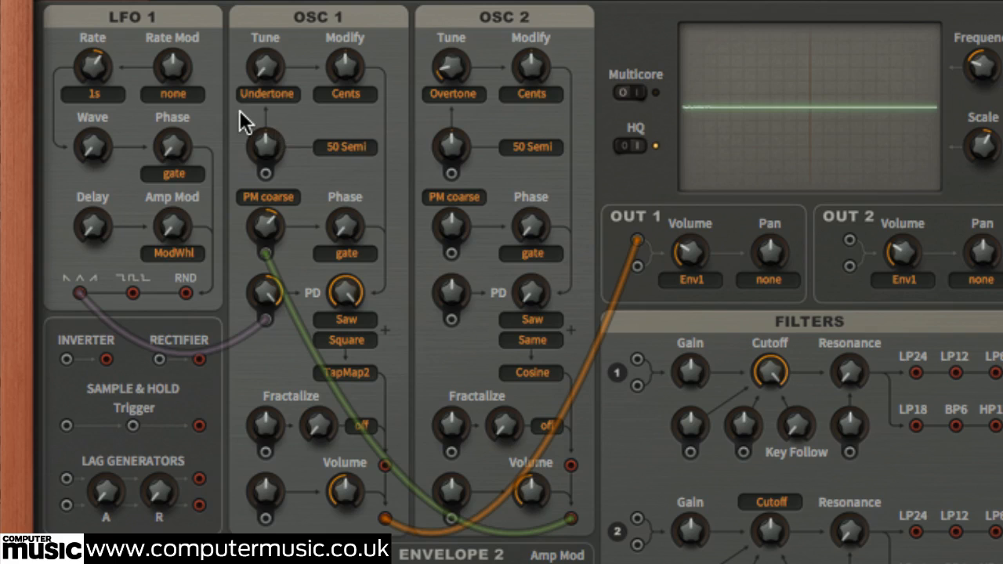
left_click_drag(269, 49, 264, 75)
left_click(266, 96)
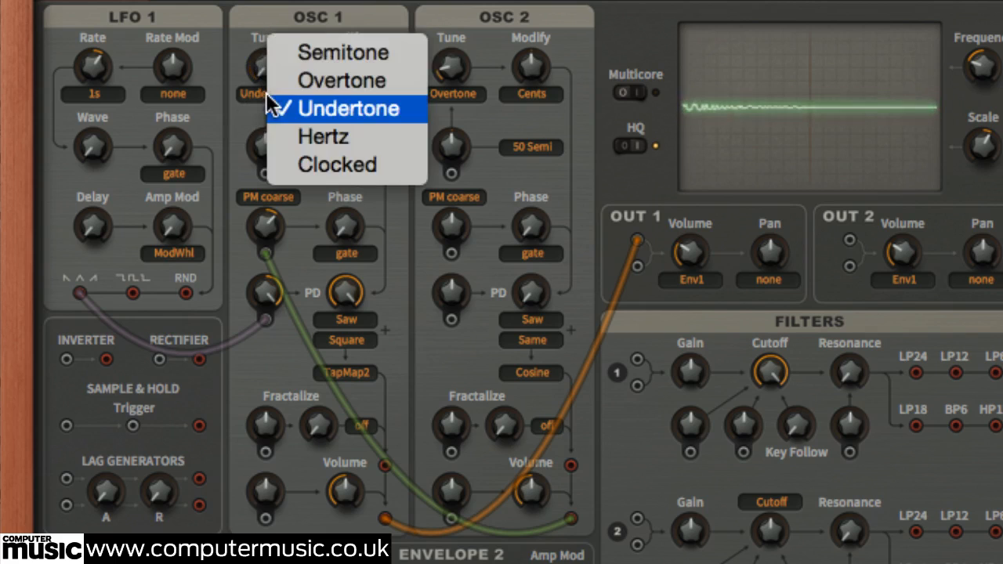
left_click(305, 137)
left_click_drag(264, 72, 292, 207)
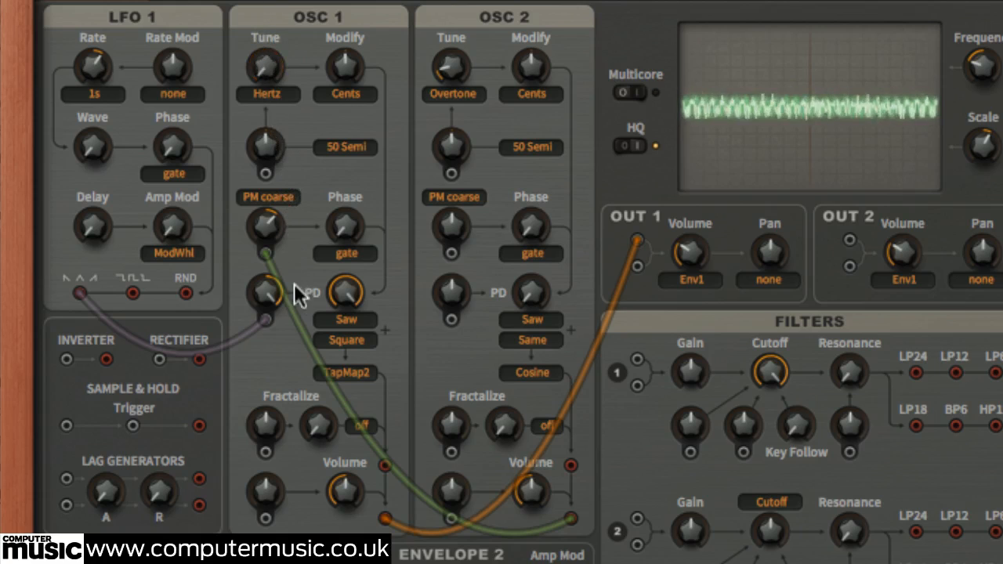
left_click(279, 100)
left_click(301, 139)
left_click_drag(270, 69, 267, 46)
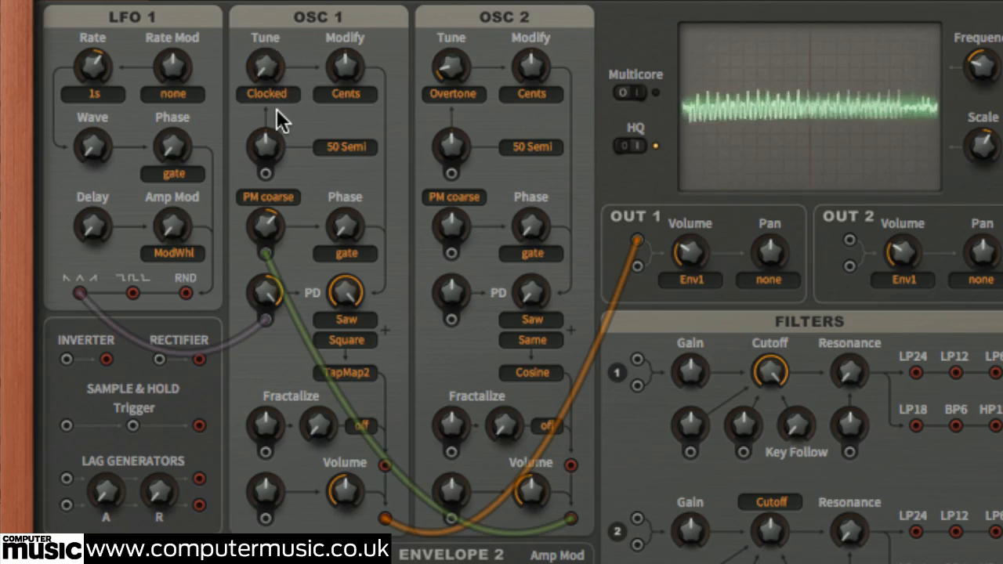
Step: Set OSC 1's tuning mode to Overtone and raise its Tune slightly
left_click(273, 87)
left_click(306, 16)
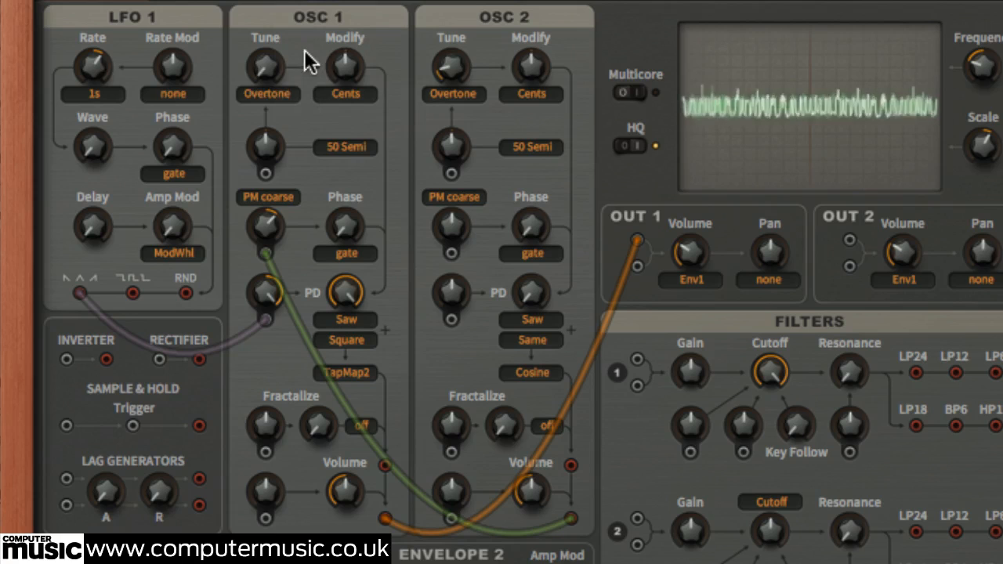
mouse_move(271, 67)
left_mouse_down()
mouse_move(275, 23)
mouse_move(266, 24)
mouse_move(269, 63)
left_mouse_up()
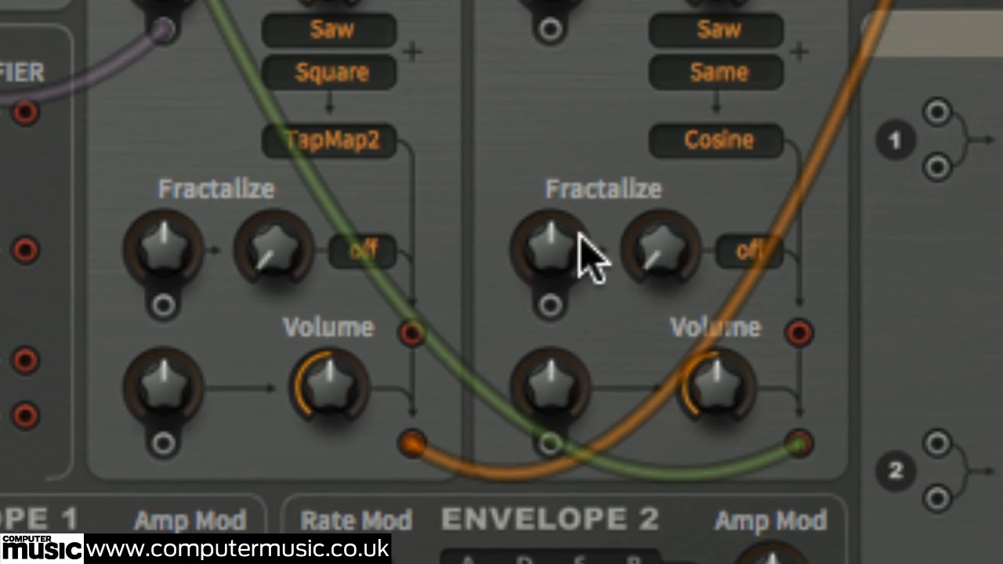
Step: Set OSC 1's Fractalize mode to Saw and sweep its amount up and back down to minimum
left_click(366, 250)
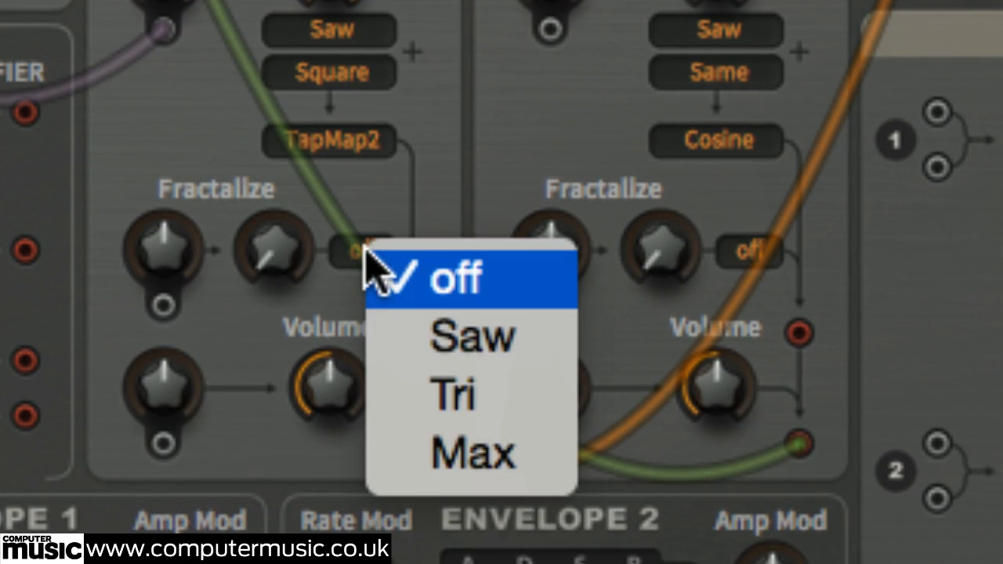
left_click(443, 339)
left_click_drag(265, 212, 235, 4)
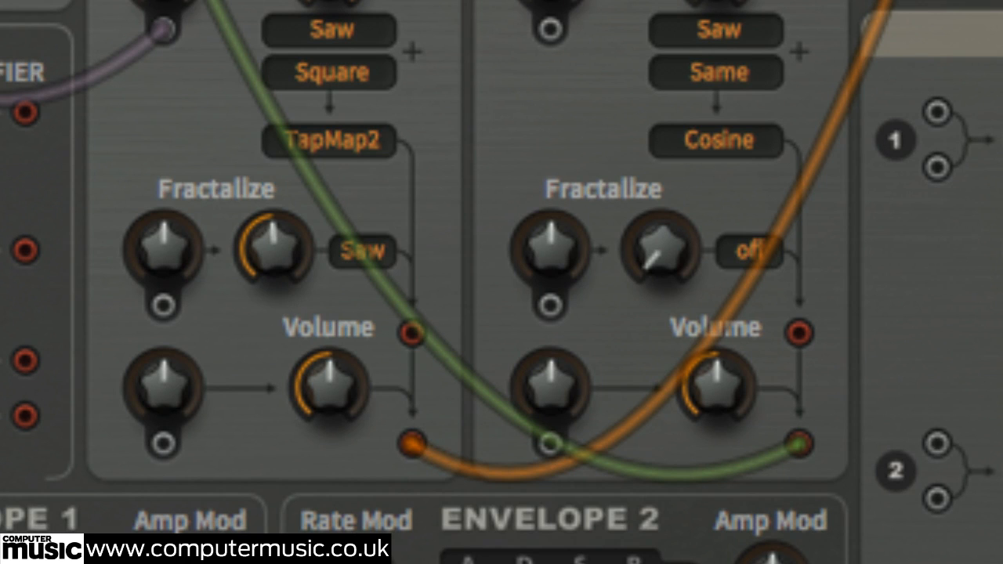
left_click_drag(235, 4, 298, 305)
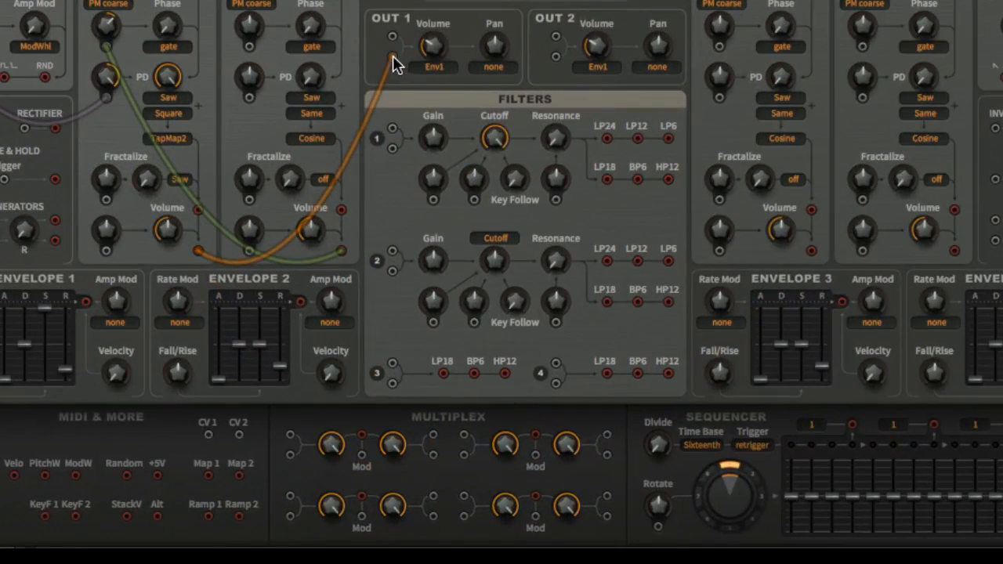
Step: Route OSC 1 from OUT 1 into the first Multiplex unit, with OSC 3 feeding its Mod input and the unit's output feeding OUT 1
left_click_drag(404, 179, 377, 329)
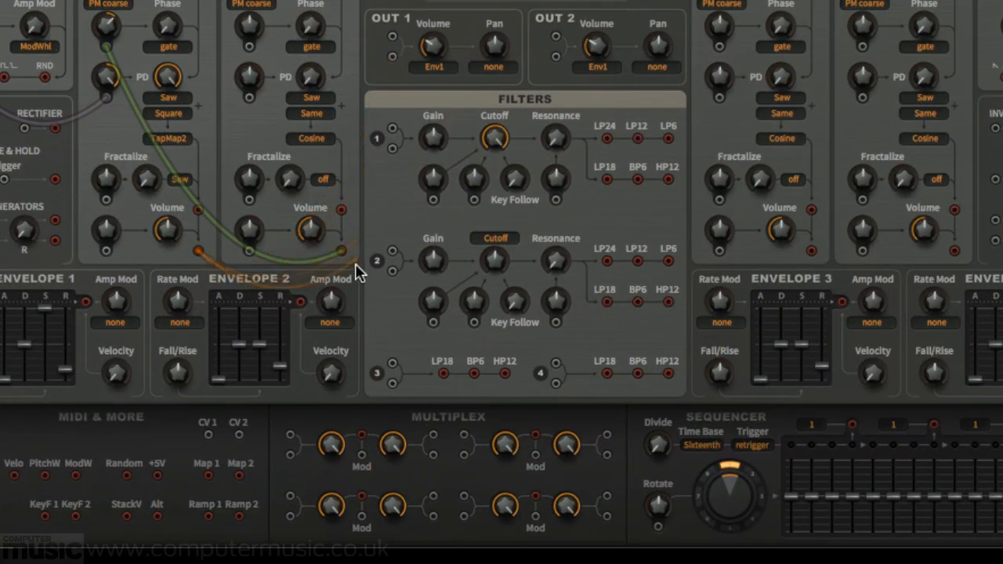
left_click_drag(355, 264, 289, 434)
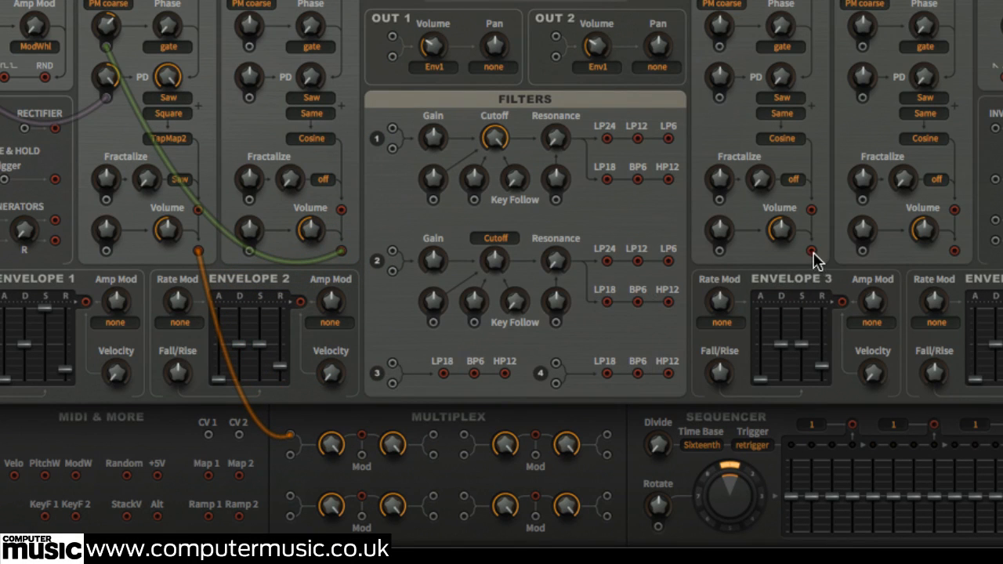
left_click_drag(813, 253, 362, 450)
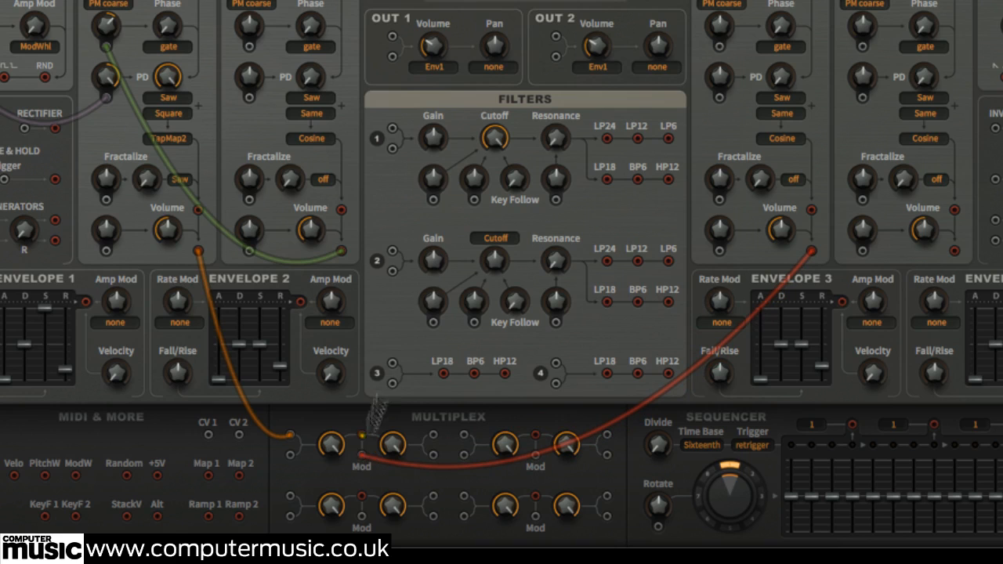
left_click_drag(377, 406, 393, 55)
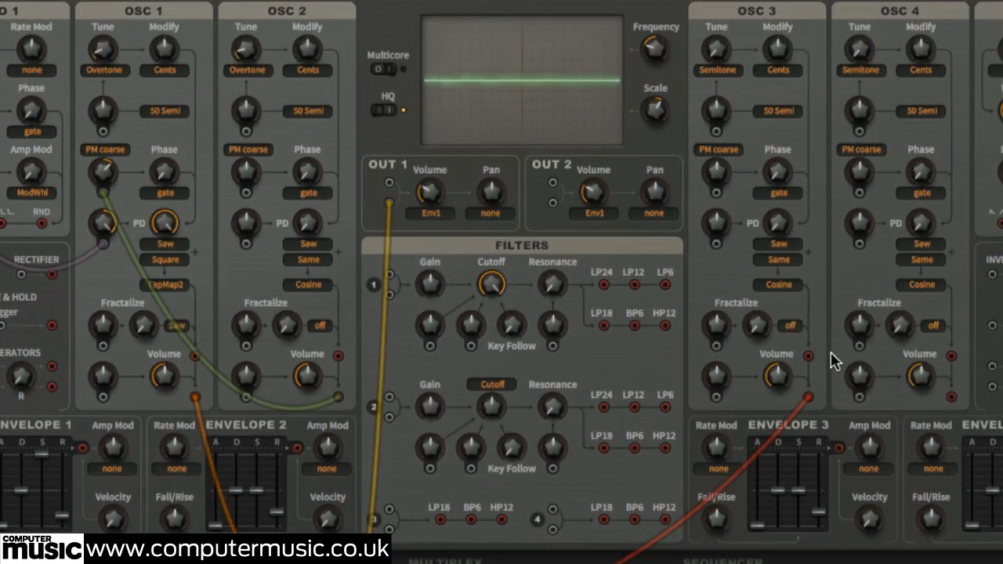
Step: Raise OSC 3's Volume, PD amount and Tune to maximum
left_click_drag(777, 376, 780, 215)
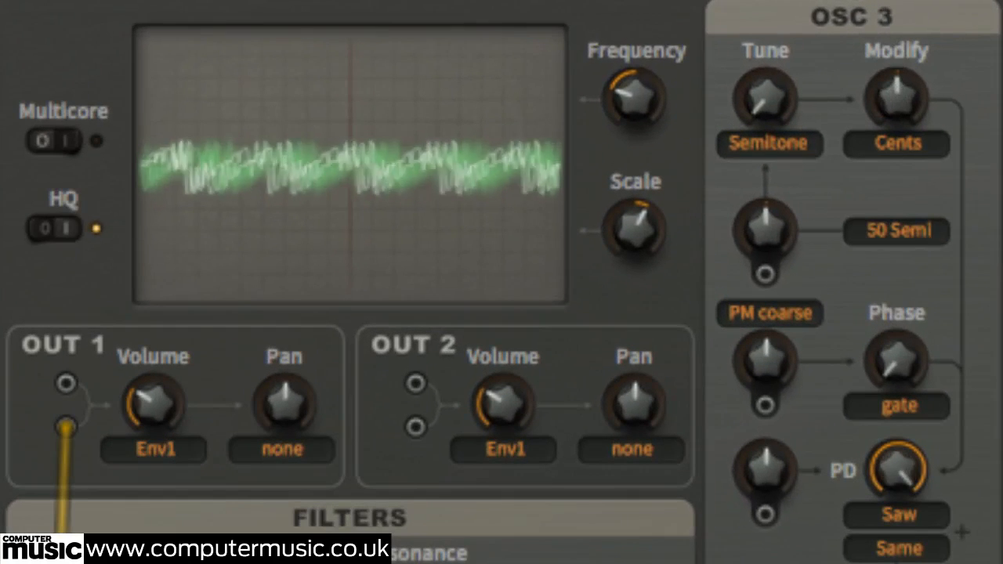
left_click_drag(772, 102, 764, 16)
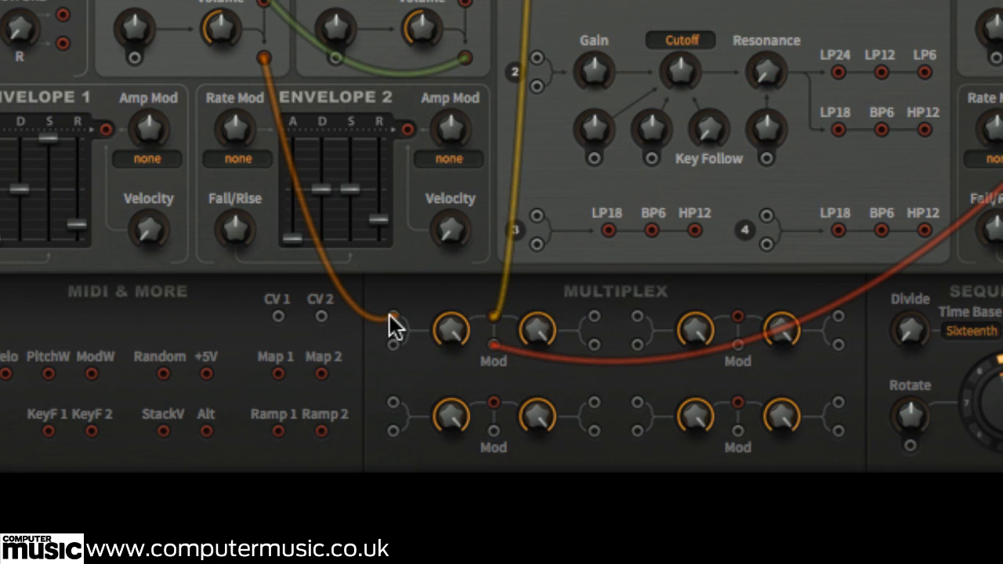
Step: Move OSC 1's cable to the first Multiplex unit's opposite input pair and patch LFO 2's triangle/saw output into that pair's other input
left_click_drag(390, 316, 594, 318)
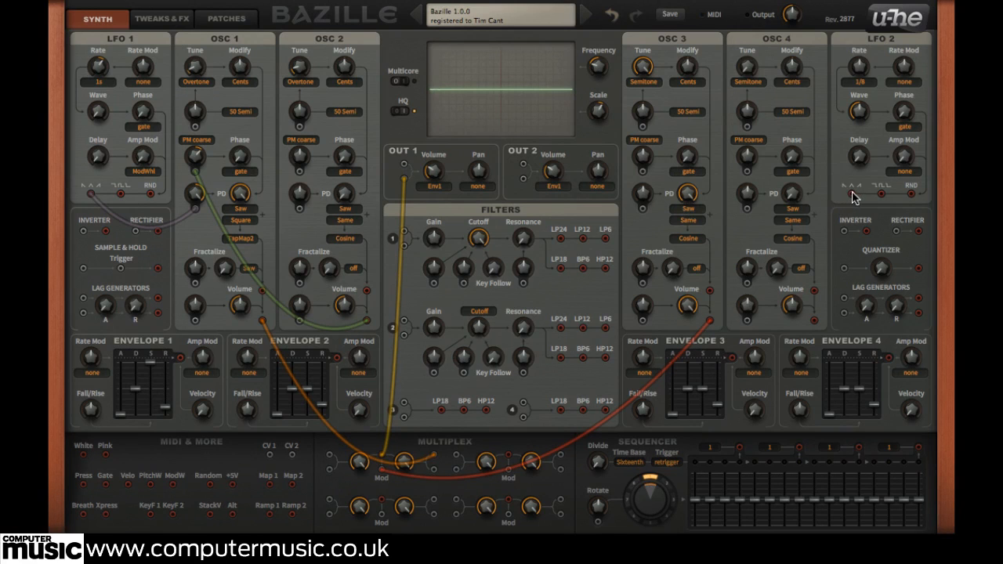
left_click_drag(853, 196, 437, 473)
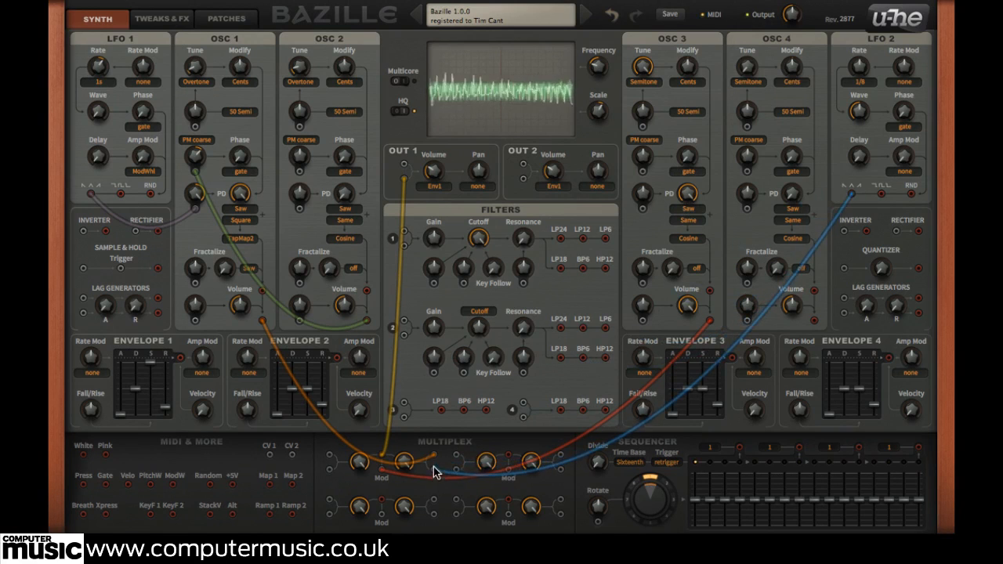
Step: Adjust LFO 2's Rate and unplug its cable from the first Multiplex unit
mouse_move(860, 63)
left_mouse_down()
mouse_move(860, 14)
mouse_move(859, 67)
left_mouse_up()
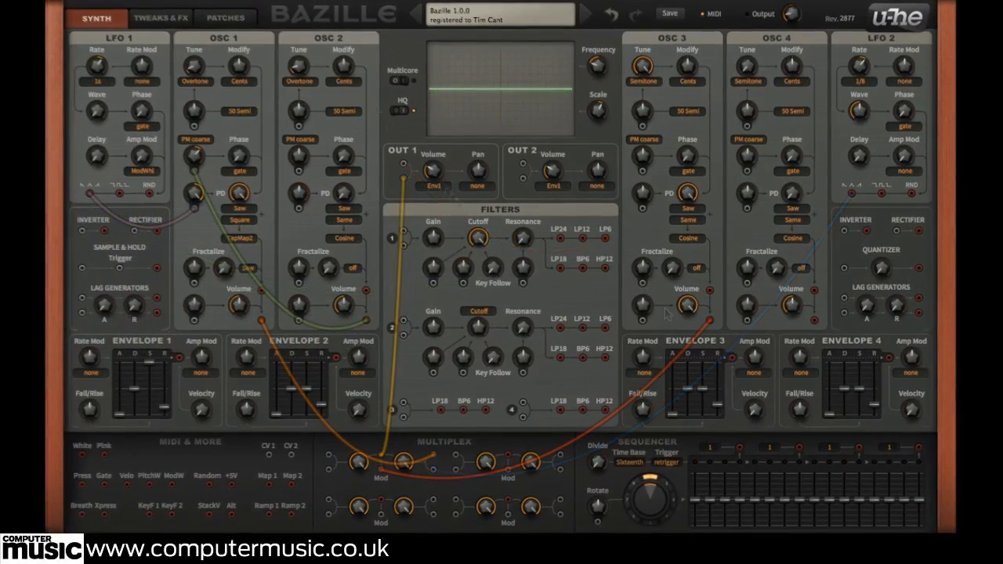
Step: Set the voice Stack to 8
left_click(169, 20)
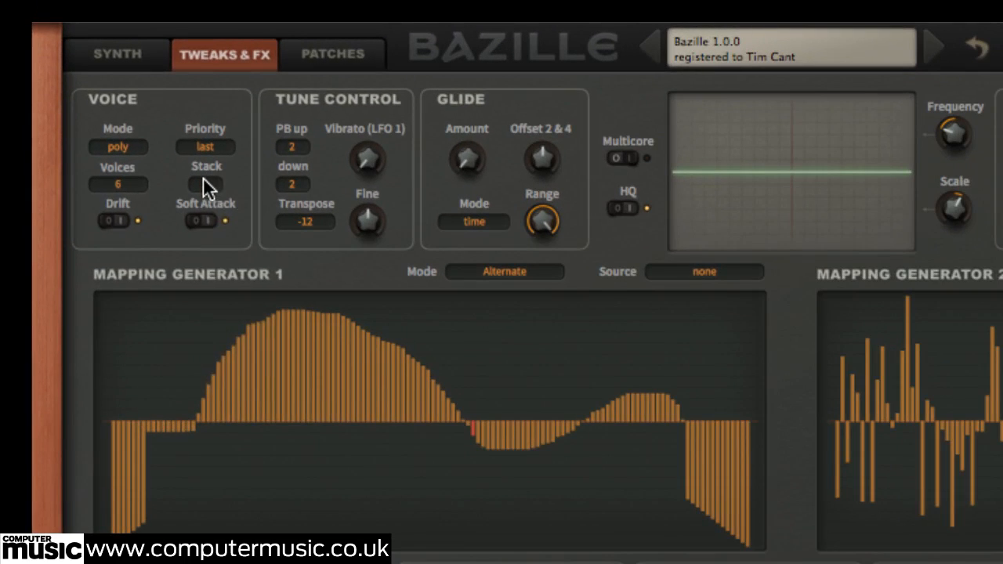
left_click(203, 179)
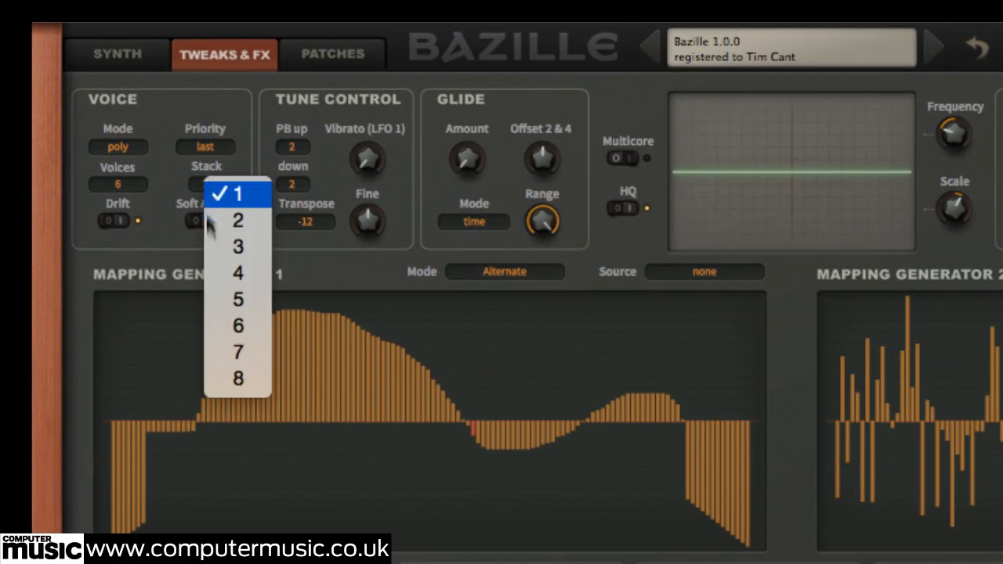
left_click(222, 381)
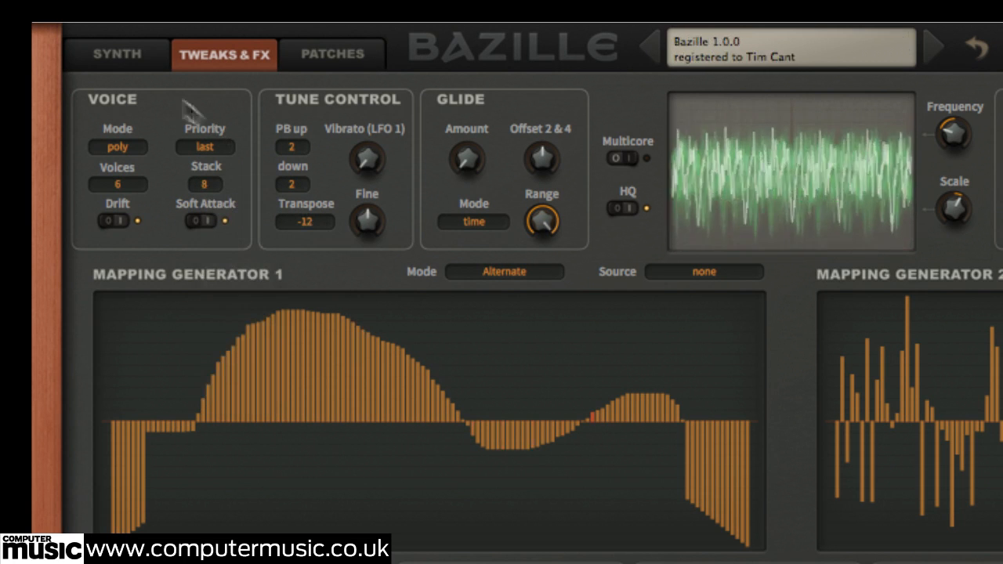
Step: Set OSC 1's Phase mode to random
left_click(108, 55)
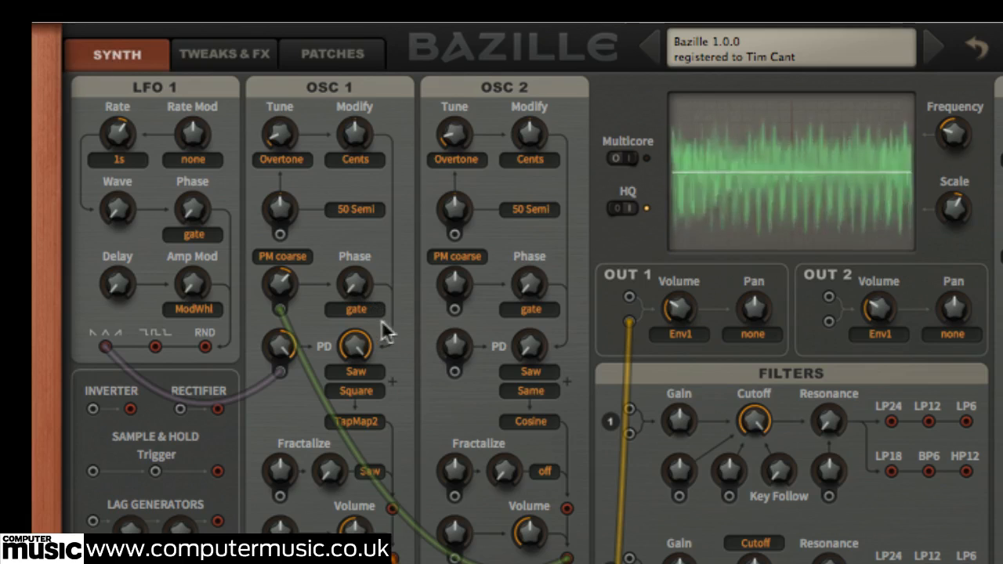
left_click(360, 310)
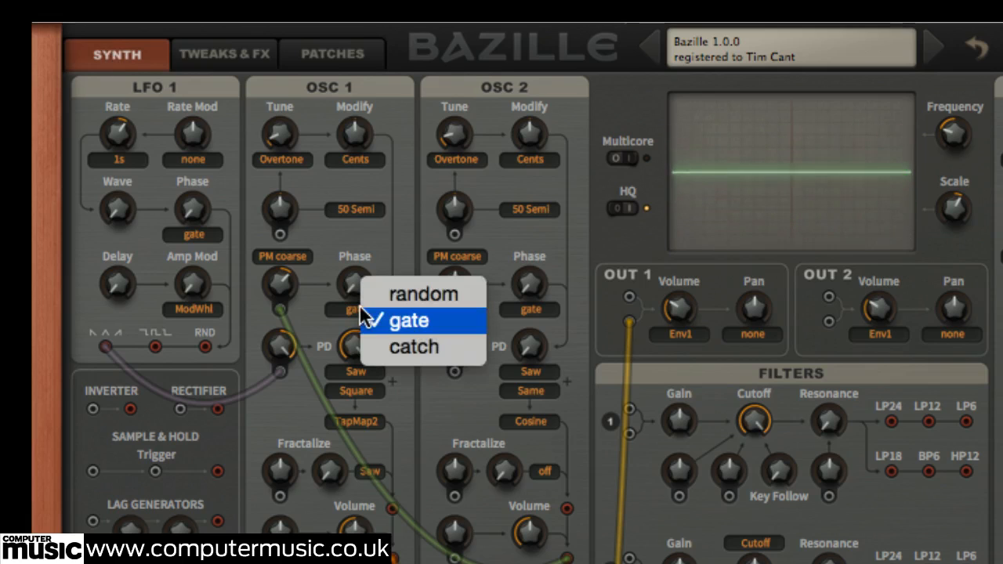
left_click(407, 298)
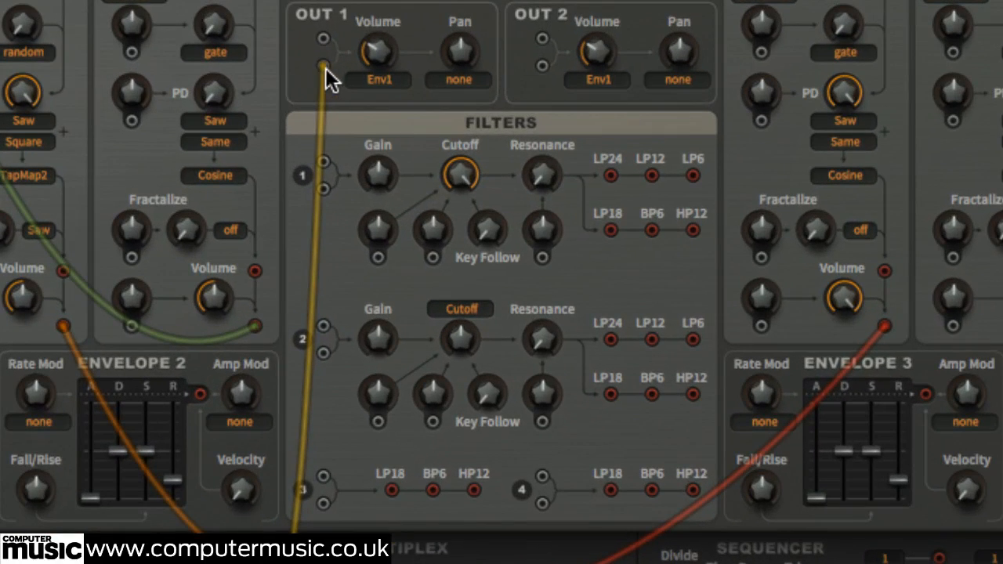
Step: Reroute the Multiplex output from OUT 1 into Filter 1's input and patch the filter's LP6 output into OUT 1
left_click_drag(325, 72, 322, 188)
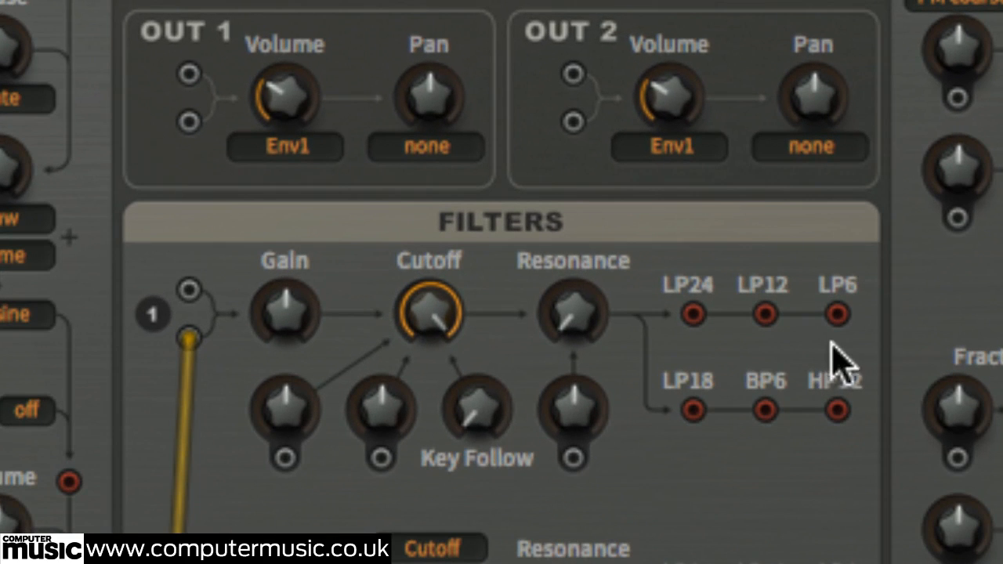
left_click_drag(838, 317, 189, 123)
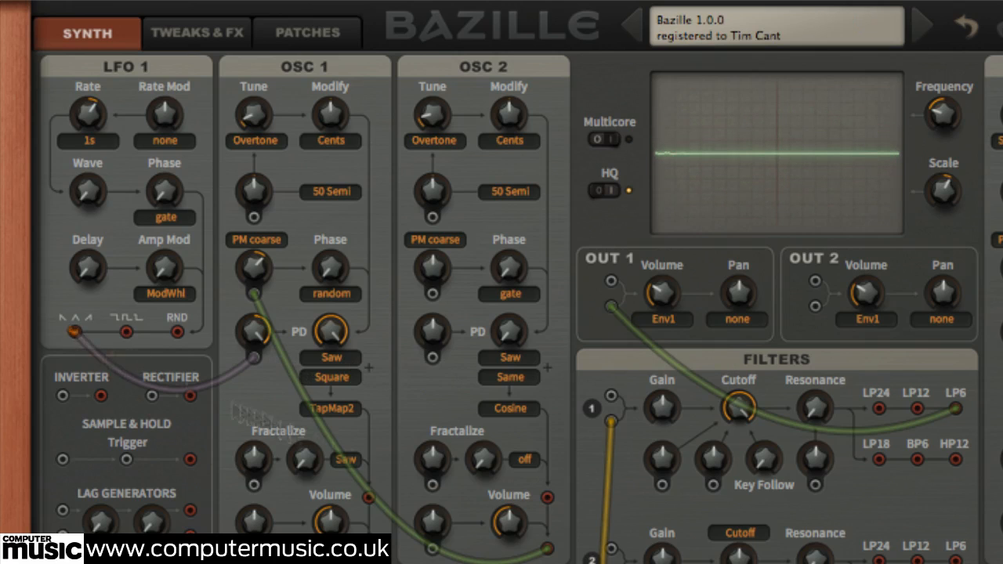
Step: Modulate Filter 1's Cutoff slightly negatively from LFO 1's triangle/saw output, with Cutoff lowered to about halfway and Resonance raised slightly
left_click_drag(75, 332, 712, 484)
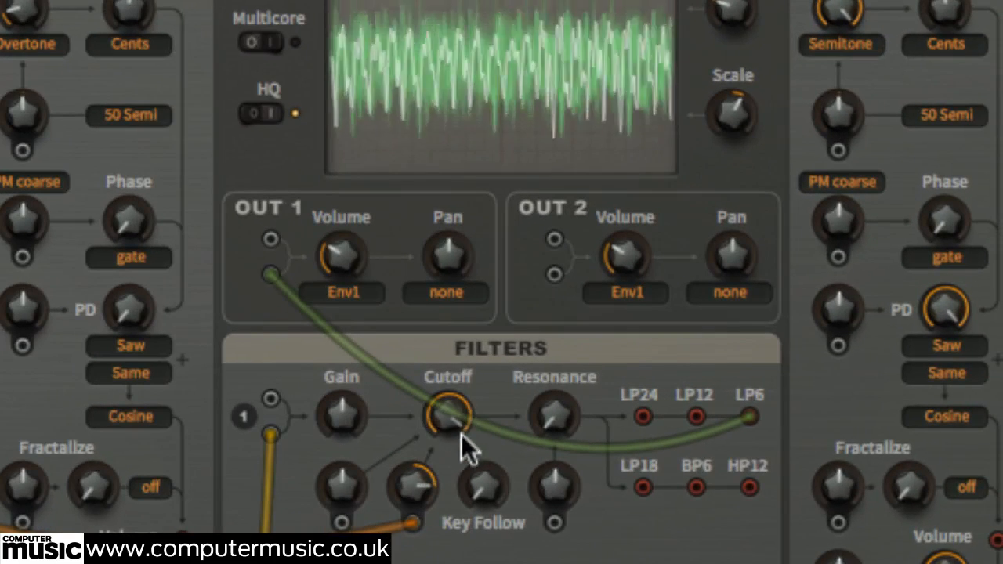
left_click_drag(461, 434, 456, 549)
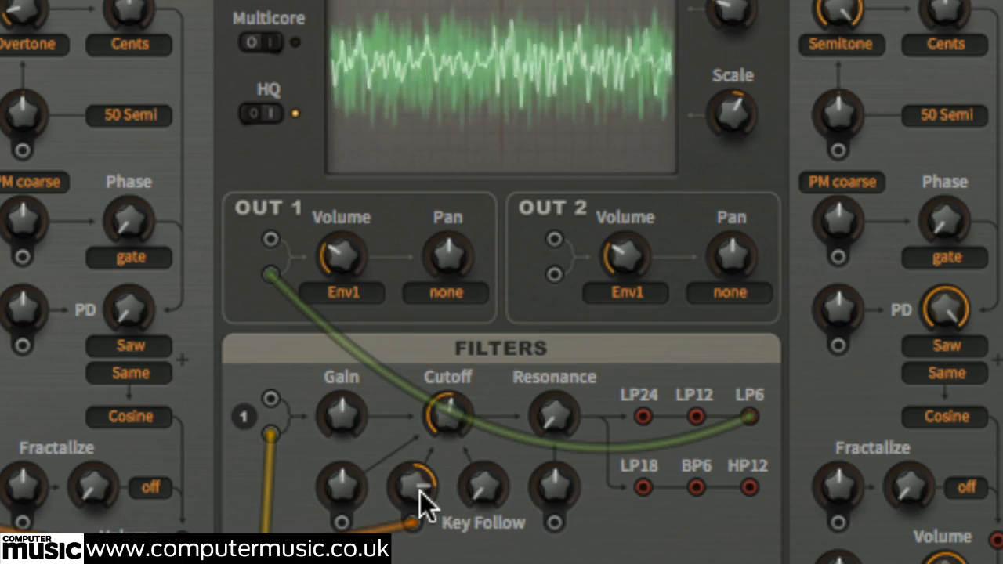
left_click_drag(420, 491, 421, 533)
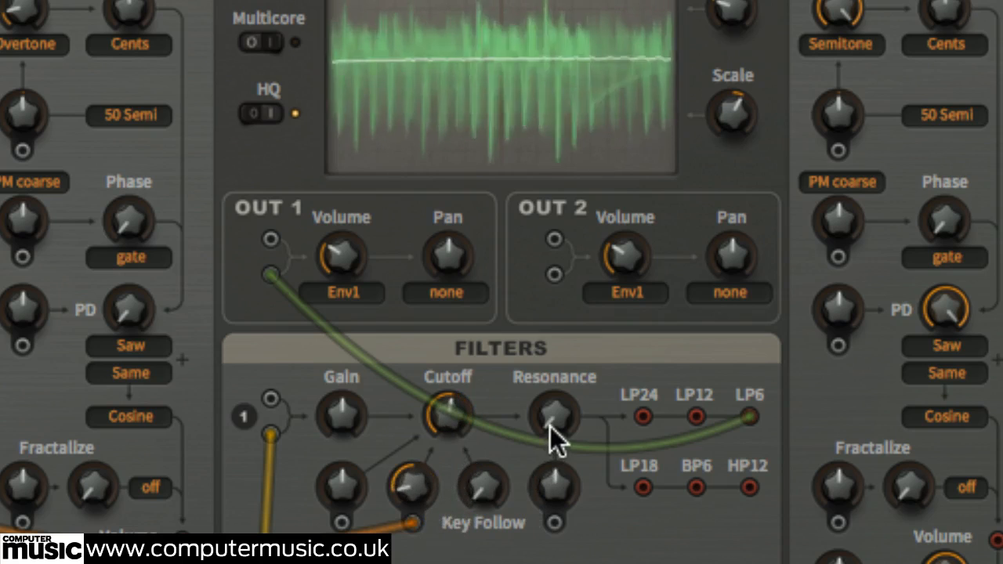
left_click_drag(554, 439, 552, 351)
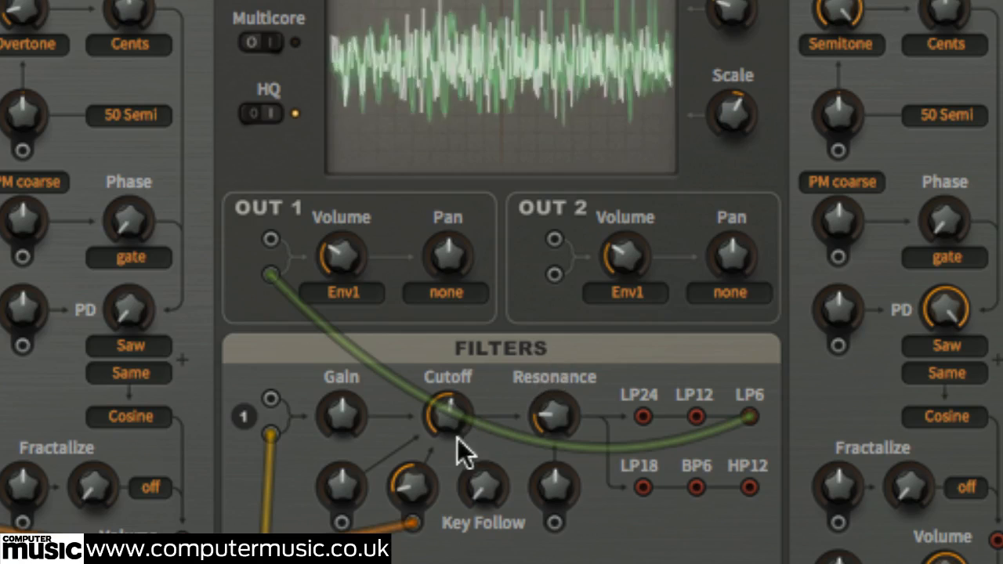
left_click_drag(414, 533, 416, 494)
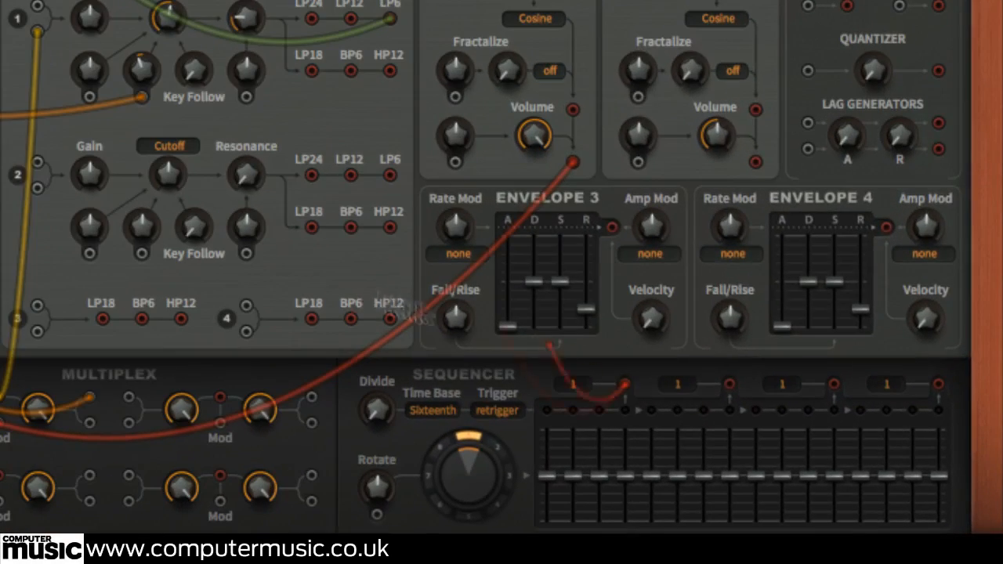
Step: Patch the sequencer's first output into Filter 1's first Cutoff modulation input and raise its modulation amount well above centre
left_click_drag(741, 448, 435, 288)
left_click_drag(93, 105, 93, 95)
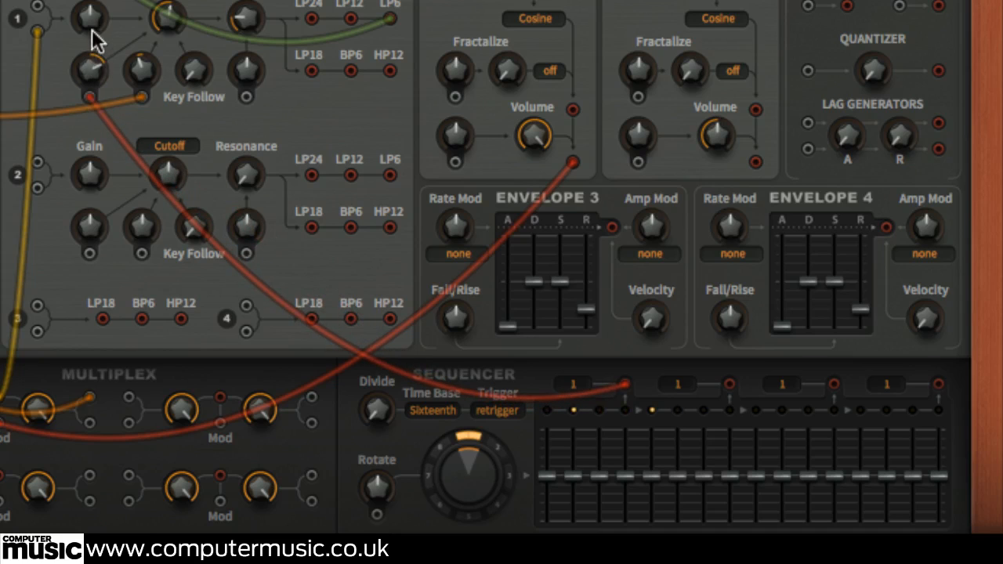
left_click_drag(91, 32, 92, 2)
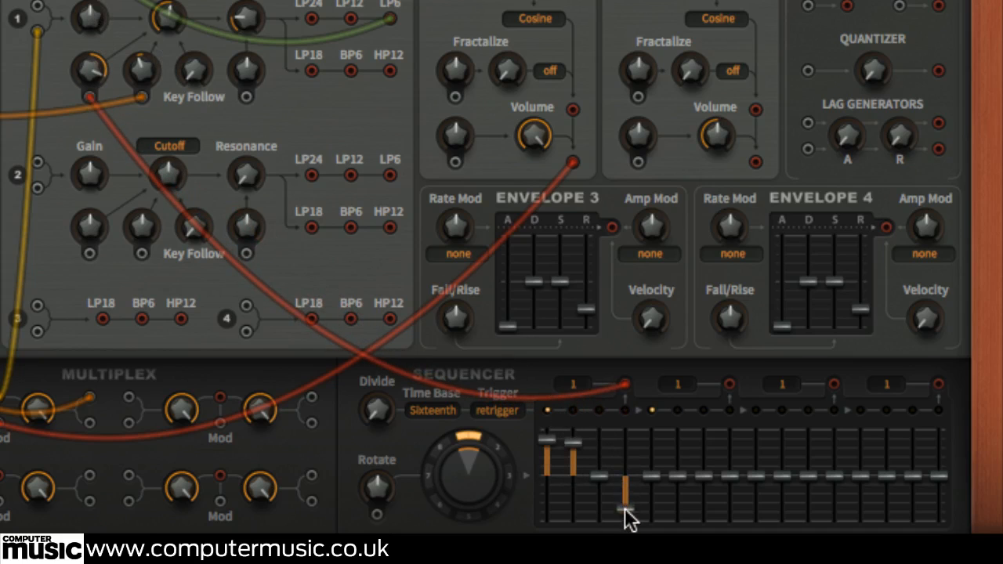
Step: Shape the sequencer pattern by raising steps 1, 2, 5, 7, 10 and 14 and lowering steps 4 and 12
mouse_move(715, 426)
left_mouse_down()
mouse_move(777, 455)
mouse_move(796, 420)
left_mouse_up()
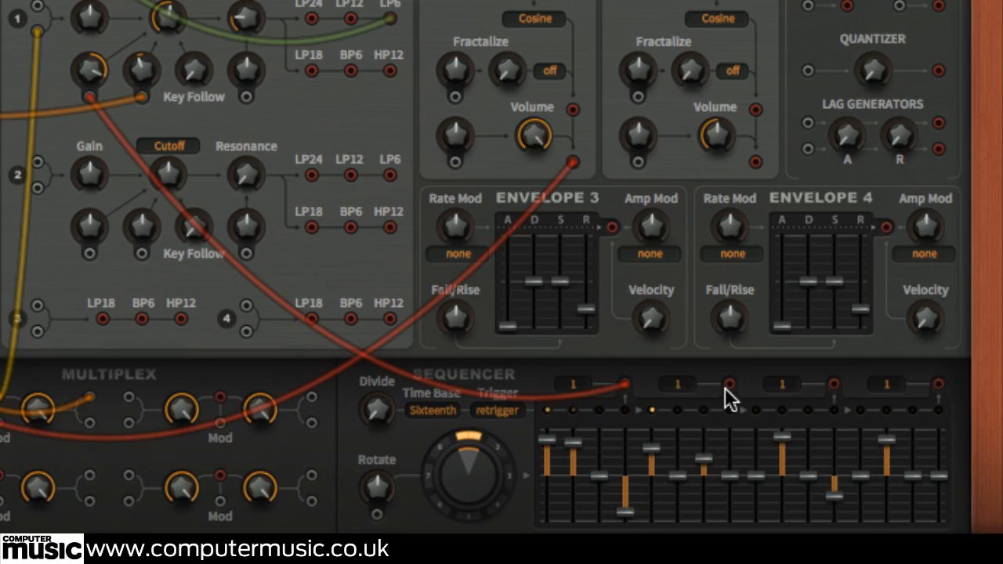
Step: Feed Filter 1's first Cutoff modulation input from the sequencer's second, third and fourth outputs in turn, keeping the fourth
left_click_drag(729, 384, 90, 96)
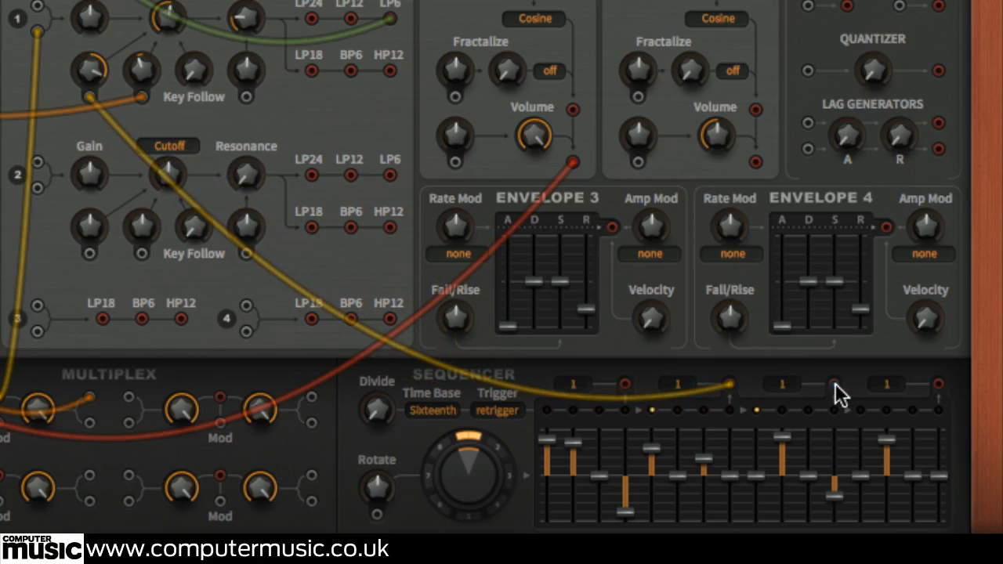
left_click_drag(835, 383, 90, 97)
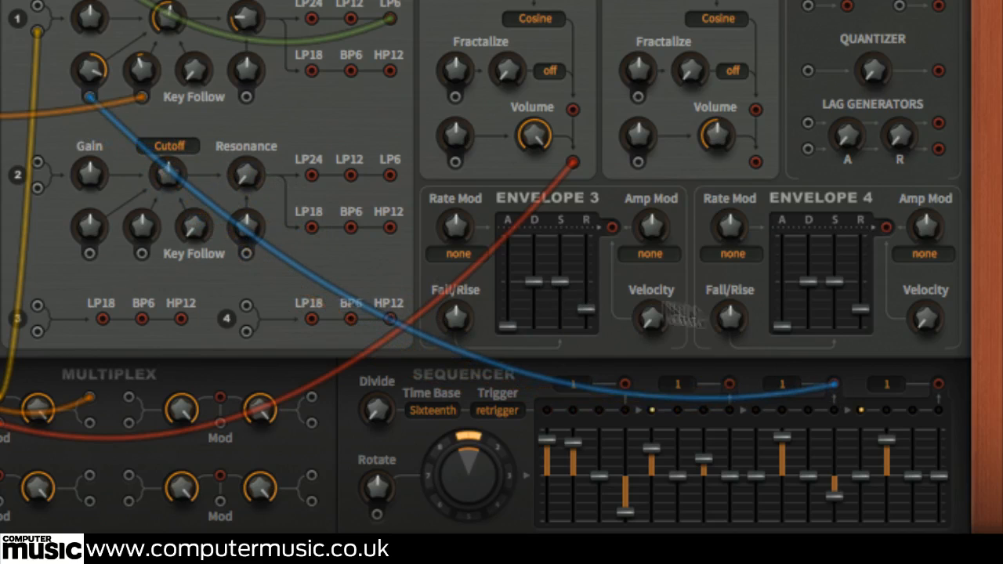
left_click_drag(940, 385, 90, 96)
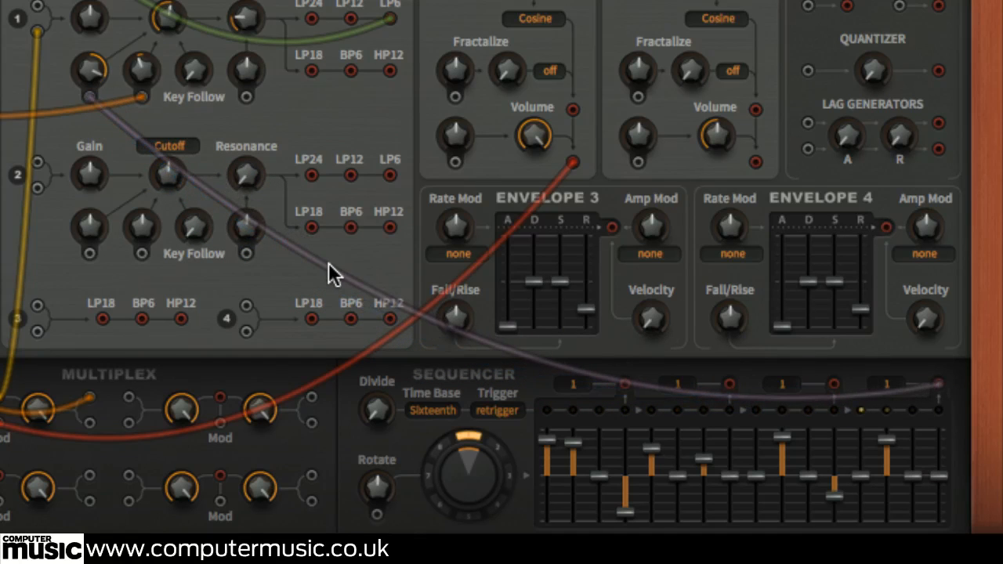
Step: Select sequencer snapshot 2 and raise steps 3, 8, 11 and 13 while lowering steps 7 and 16
left_click(497, 447)
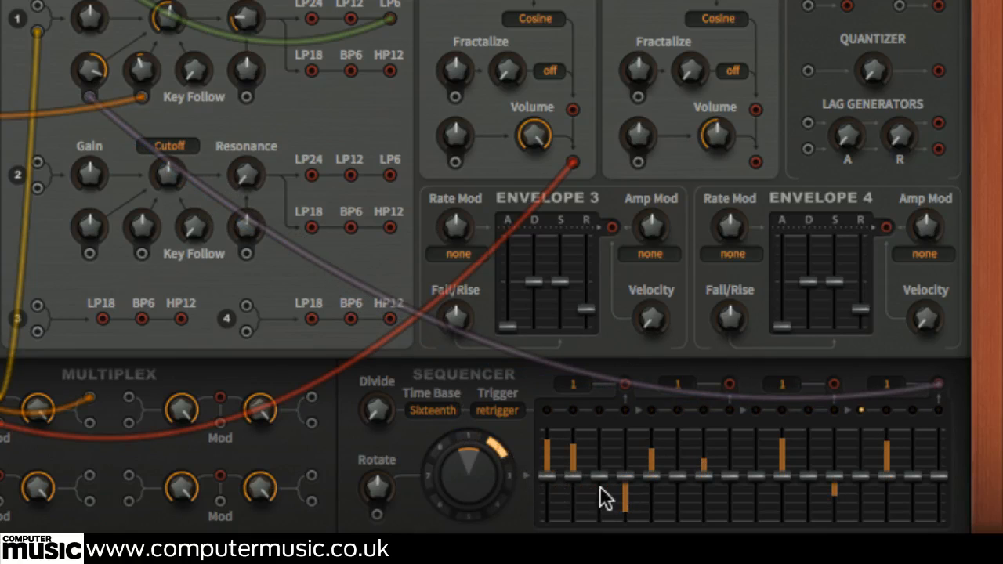
left_click_drag(695, 497, 696, 511)
left_click_drag(809, 476, 809, 437)
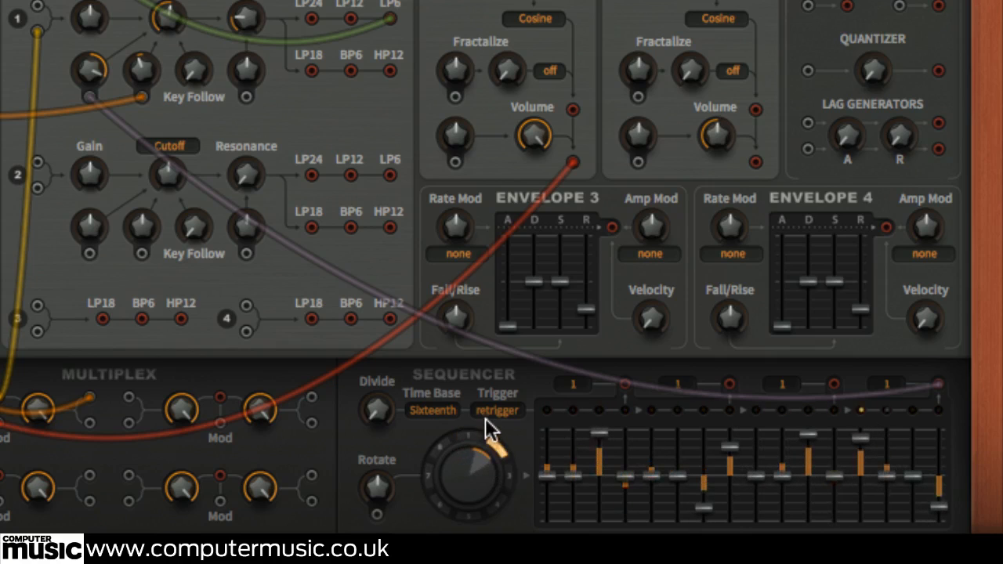
Step: Sweep the sequencer's central knob between snapshots 1 and 2, finishing on snapshot 2
left_click(474, 435)
left_click_drag(478, 471, 478, 413)
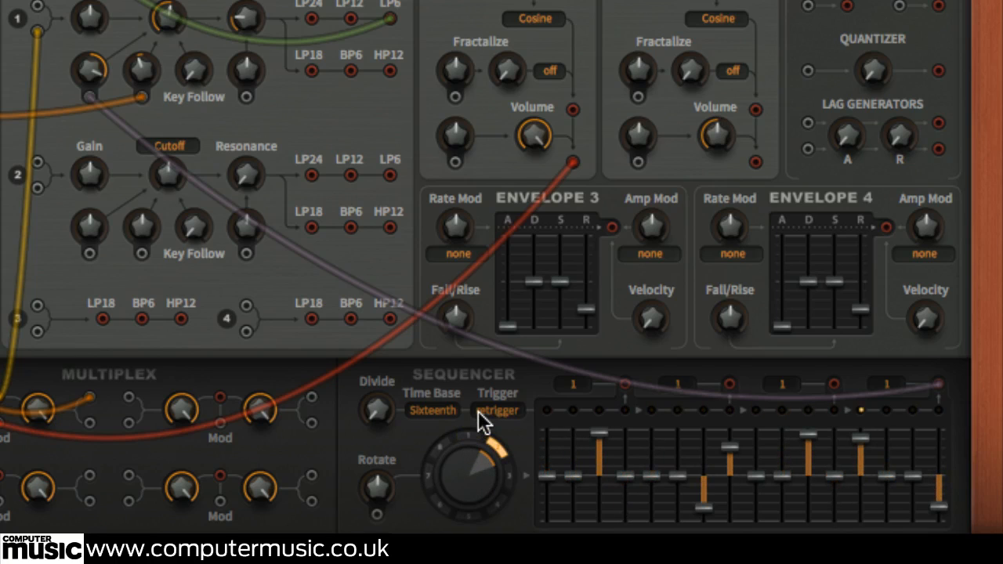
mouse_move(479, 422)
left_mouse_down()
mouse_move(470, 465)
mouse_move(470, 423)
left_mouse_up()
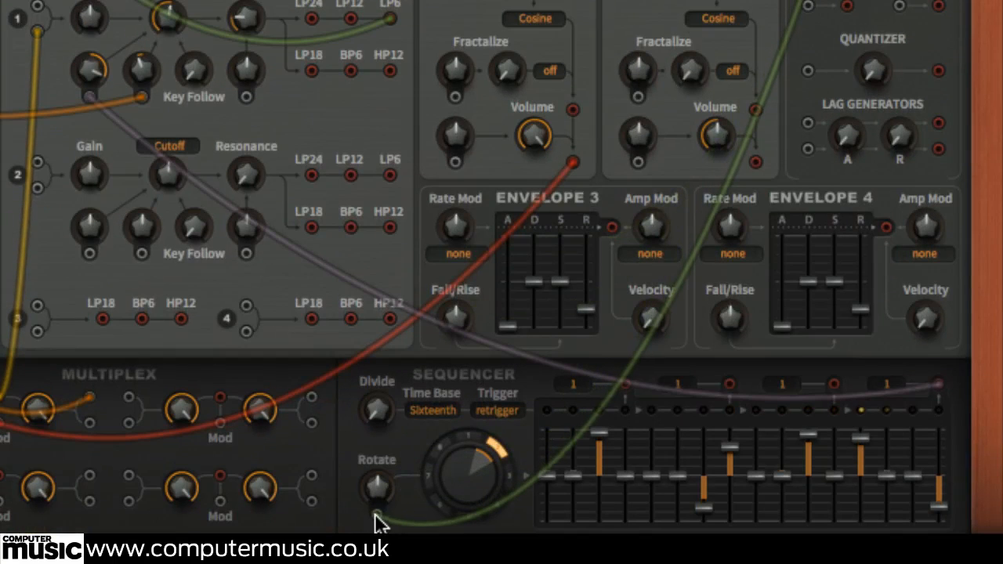
Step: Modulate the sequencer's Rotate from LFO 2's triangle/saw output, setting the modulation amount and adjusting LFO 2's Rate
left_click_drag(381, 510, 381, 469)
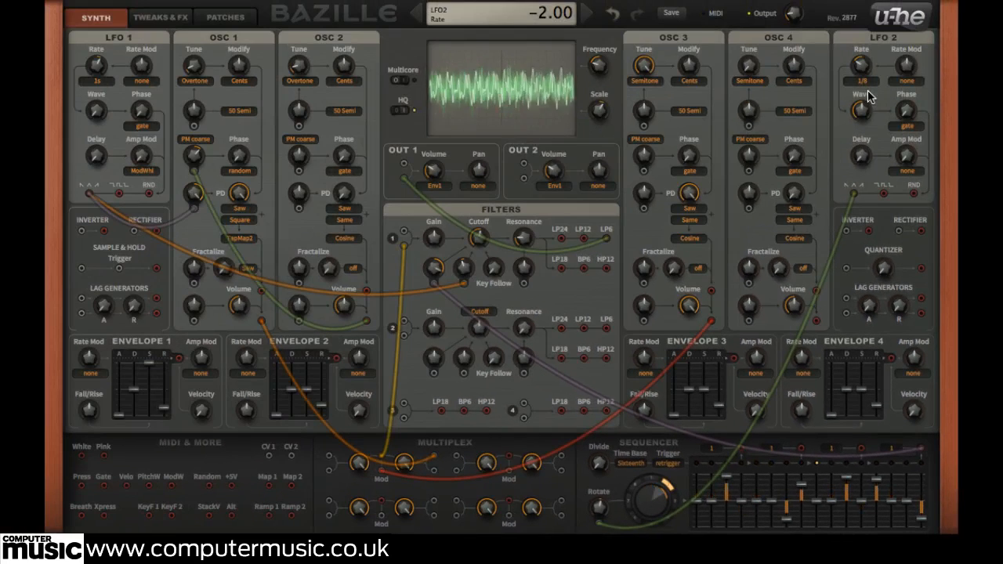
left_click_drag(868, 91, 867, 75)
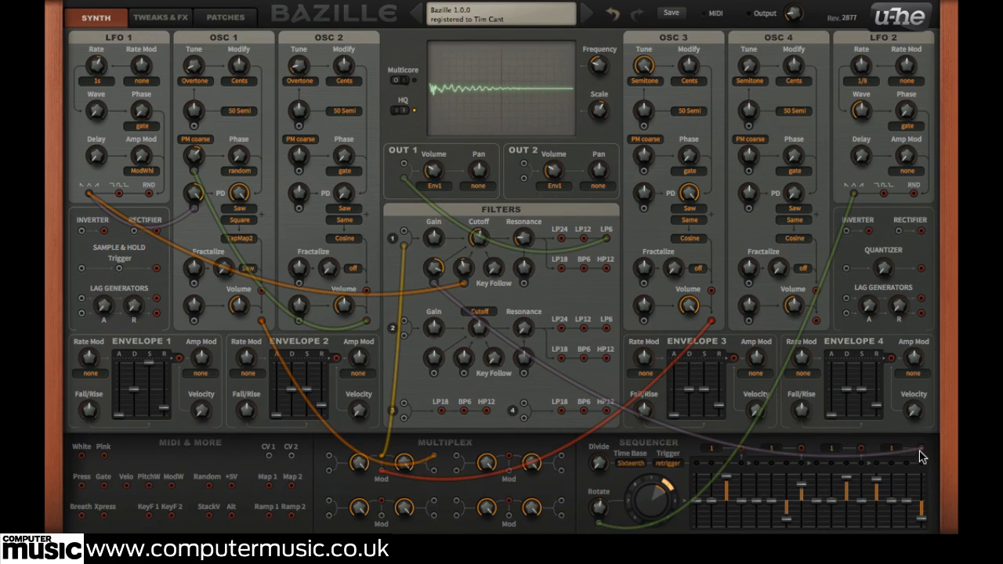
Step: Patch the sequencer's fourth output through the first lag generator of the LFO 1 side into Filter 1's first Cutoff modulation input
left_click_drag(922, 448, 84, 304)
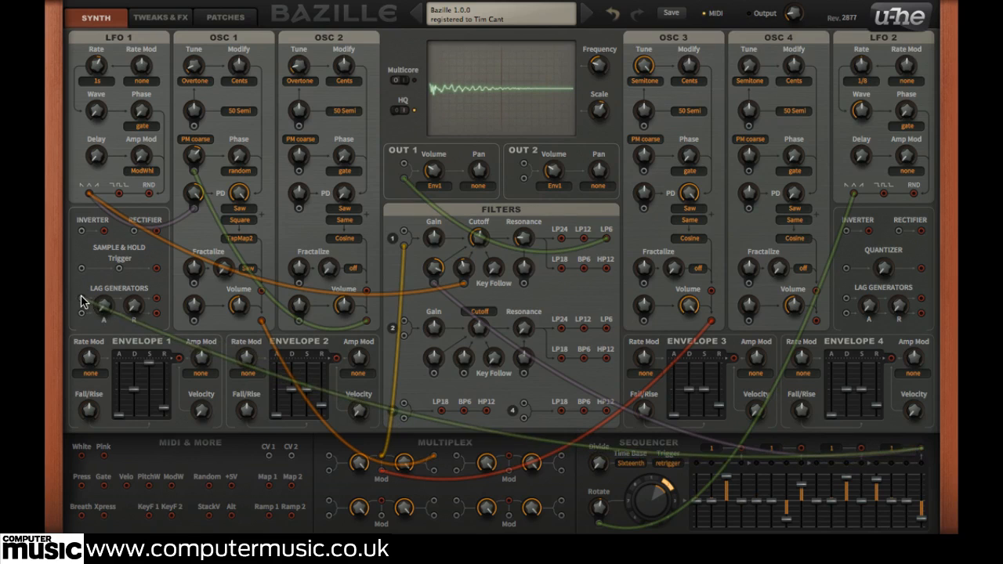
left_click_drag(210, 304, 433, 285)
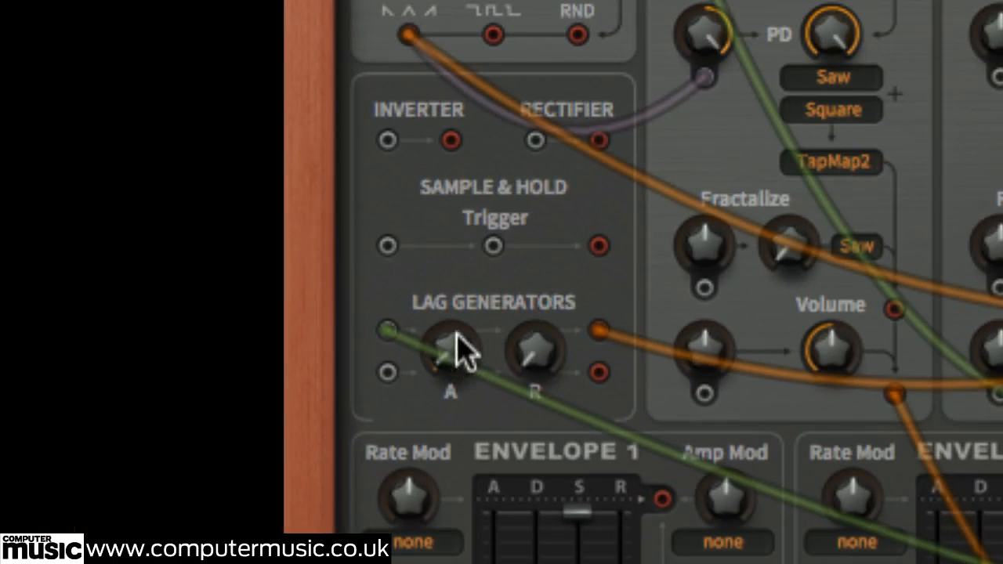
Step: Sweep the lag generator's A and R up to maximum and back down to minimum
left_click_drag(459, 352, 441, 165)
left_click_drag(534, 347, 533, 139)
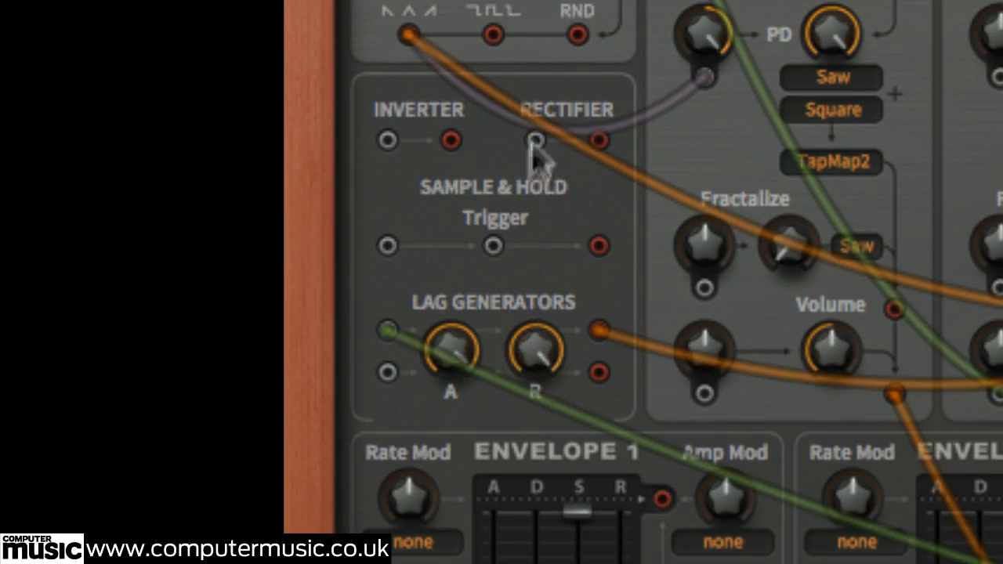
left_click_drag(462, 447, 471, 558)
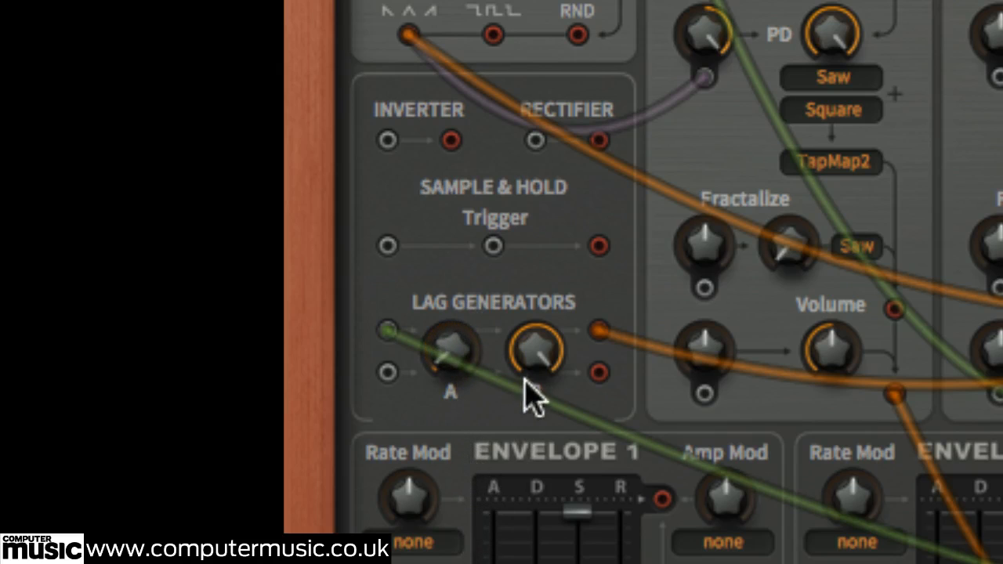
left_click_drag(530, 392, 534, 547)
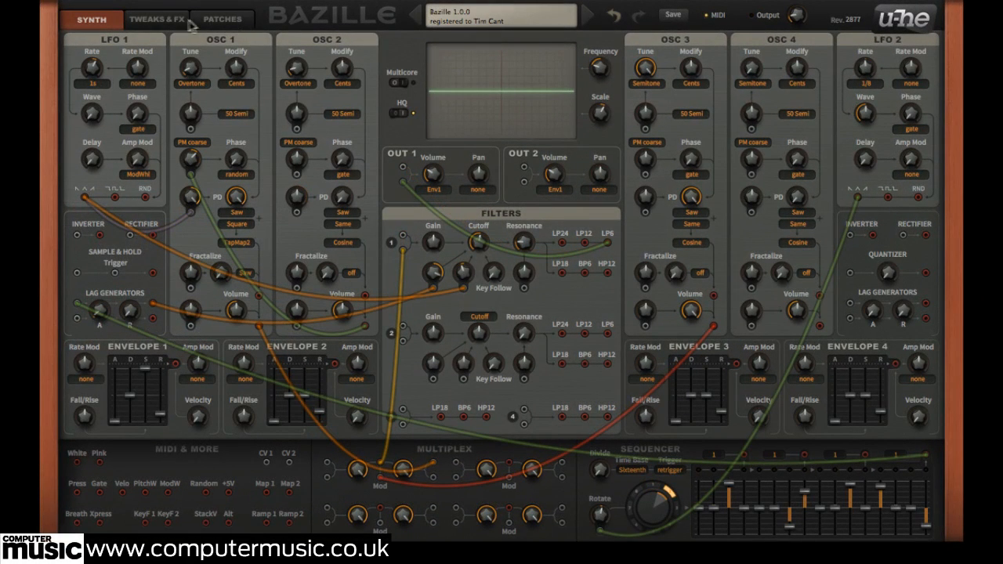
Step: Enable the Distortion effect and raise its Input to about halfway
left_click(168, 20)
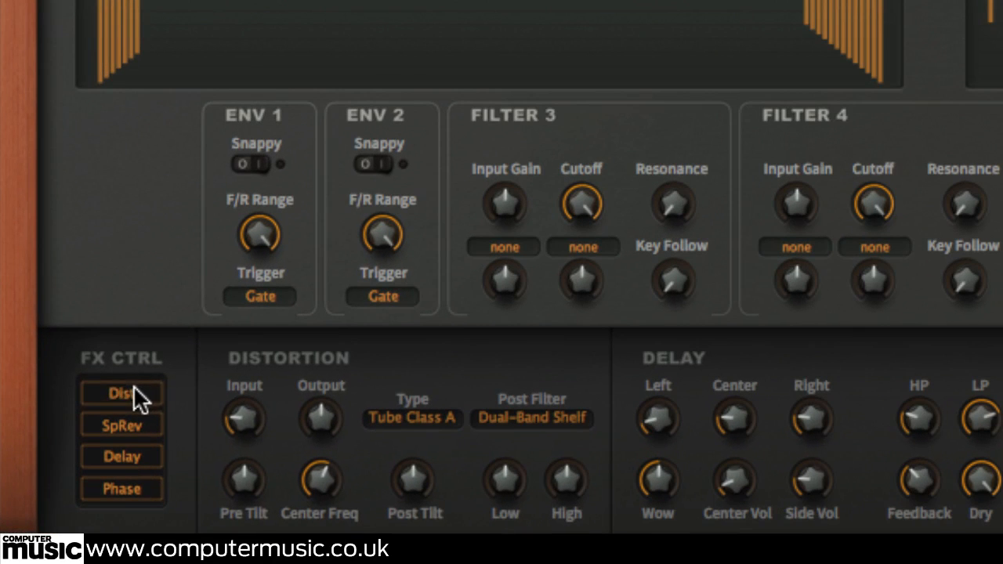
left_click(131, 395)
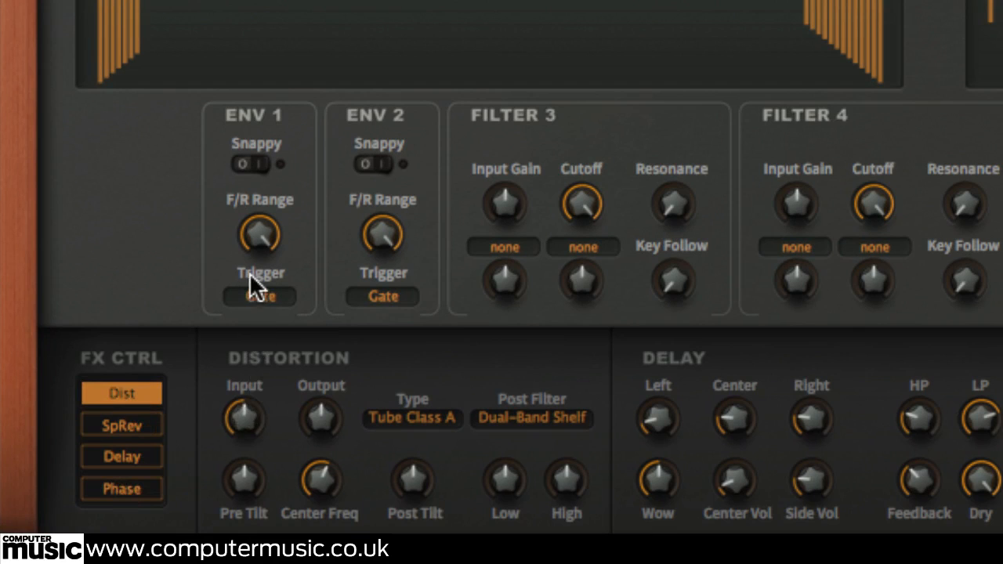
Step: Enable the Phaser effect and raise its Feedback and Mod Rate
left_click(126, 488)
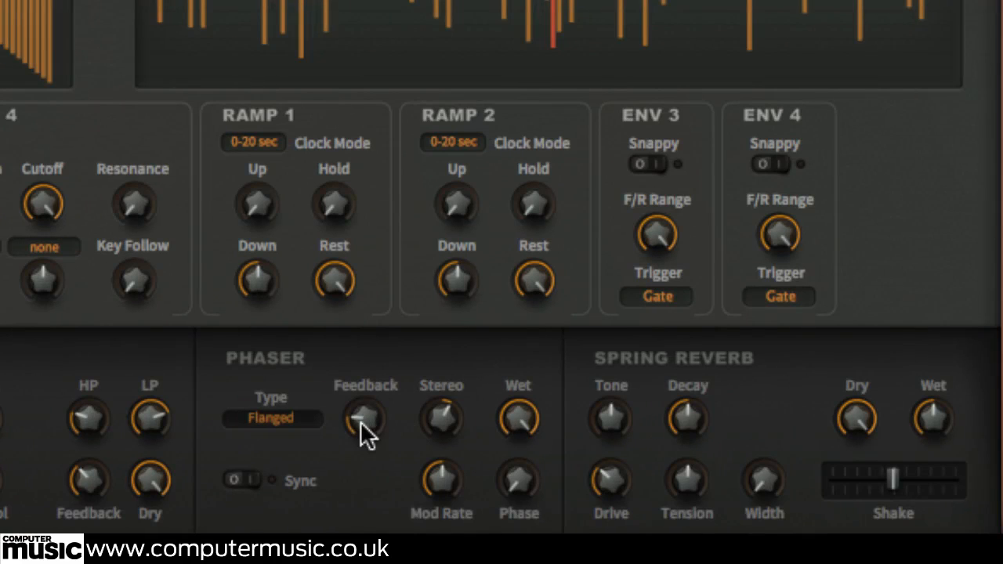
left_click_drag(365, 431, 360, 323)
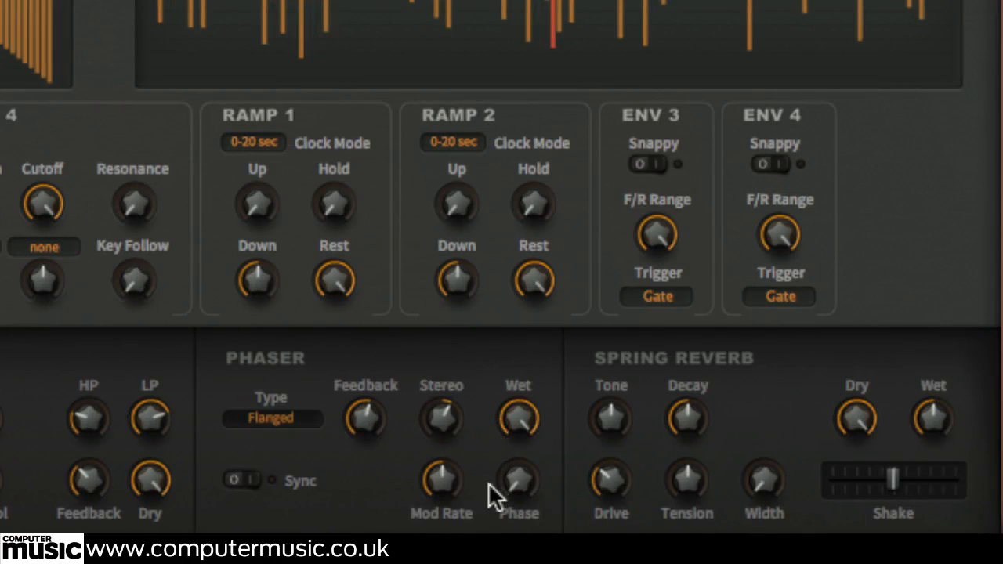
left_click_drag(443, 489, 437, 402)
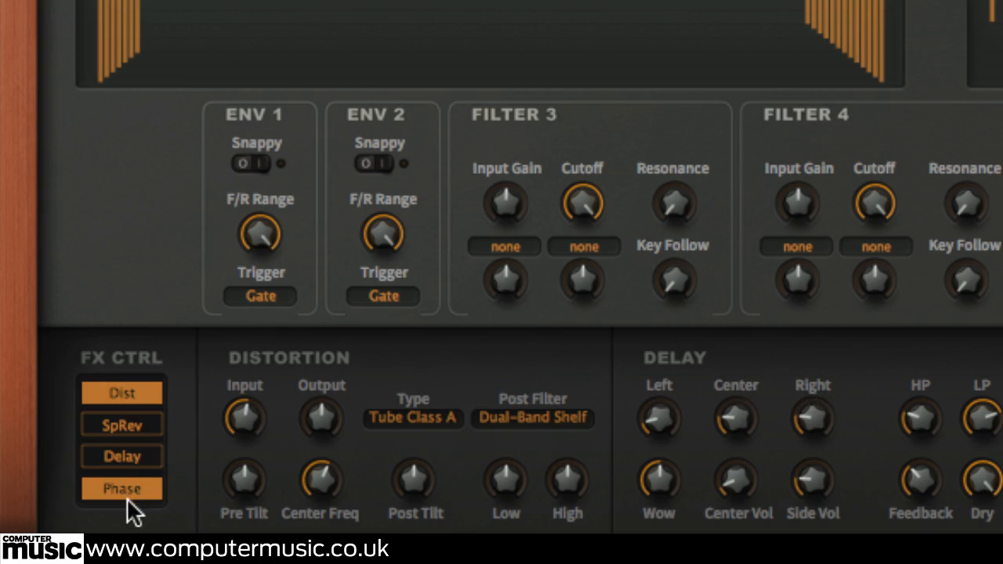
Step: Move the Phaser to the distortion's place at the start of the effects chain and set the master Output to 30
left_click_drag(128, 492, 133, 398)
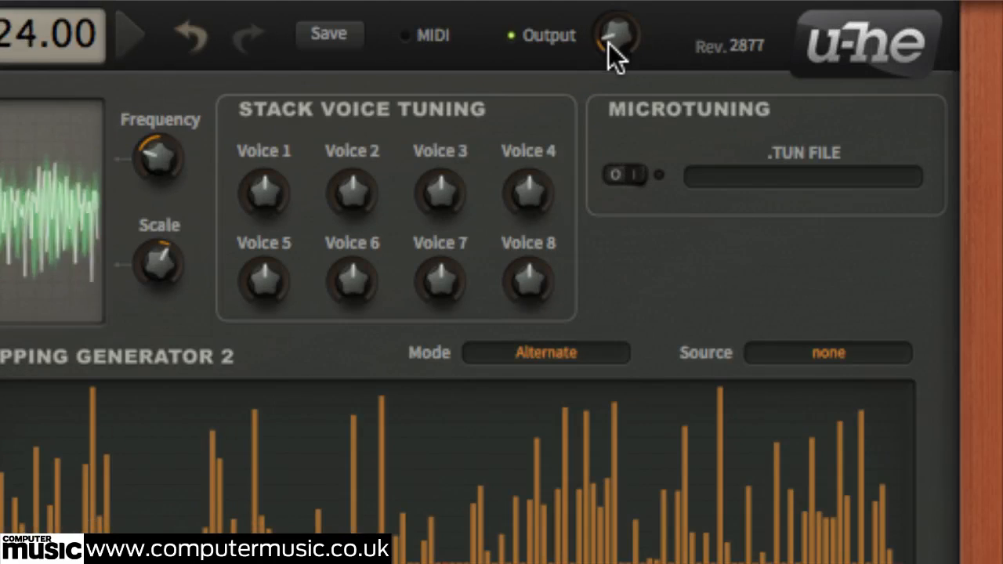
mouse_move(608, 43)
left_mouse_down()
mouse_move(611, 52)
mouse_move(605, 33)
left_mouse_up()
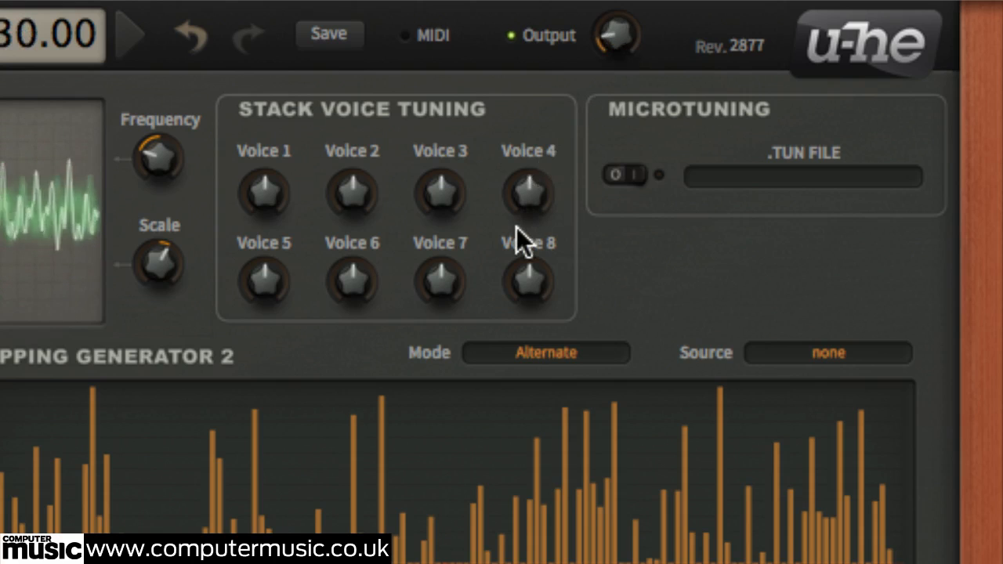